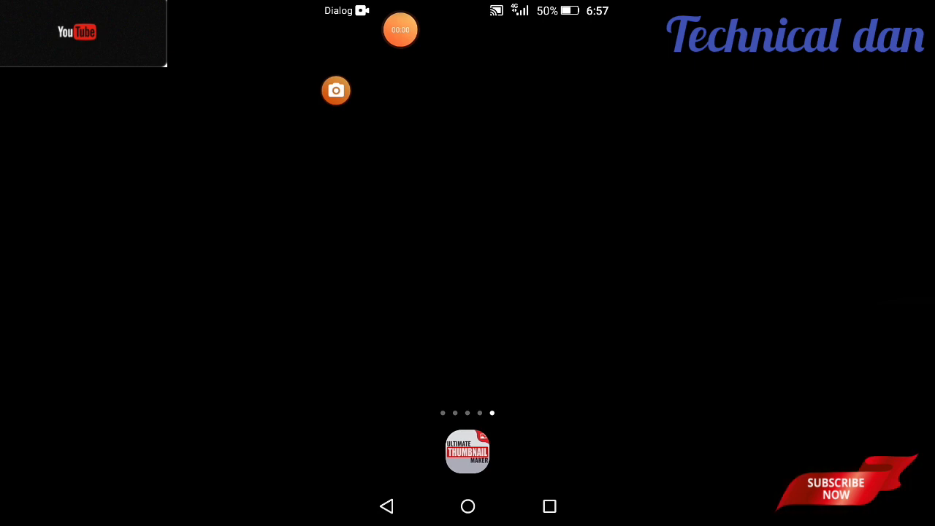
Launch Ultimate Thumbnail Maker from the device's app screen
left_click_drag(482, 409, 525, 302)
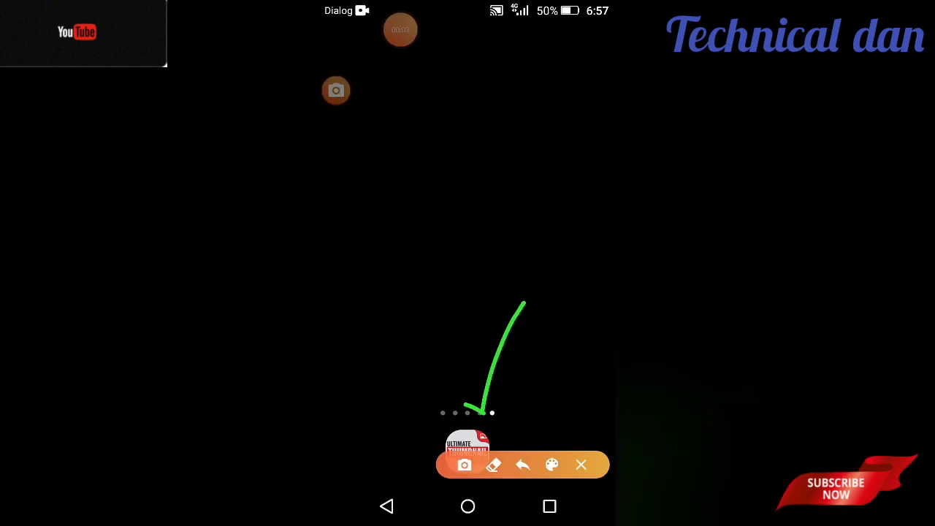
left_click_drag(465, 403, 502, 414)
left_click(581, 465)
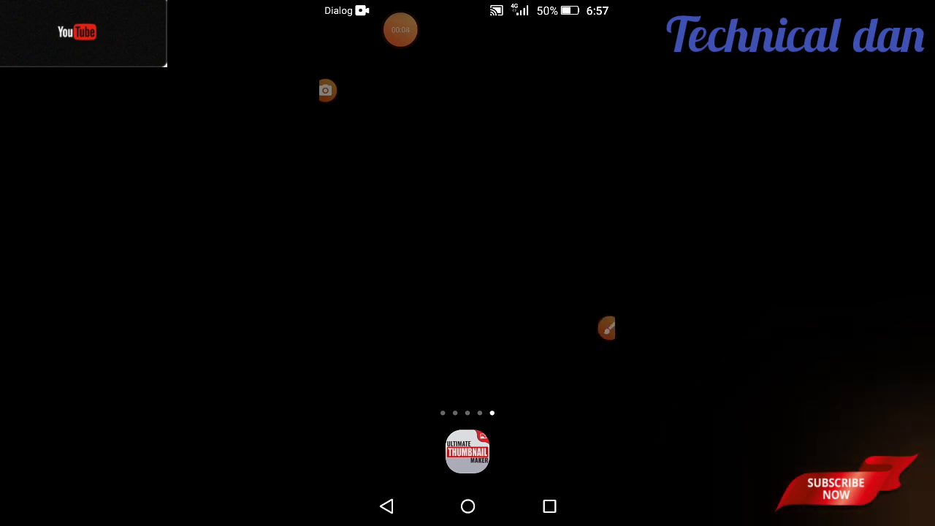
left_click(468, 452)
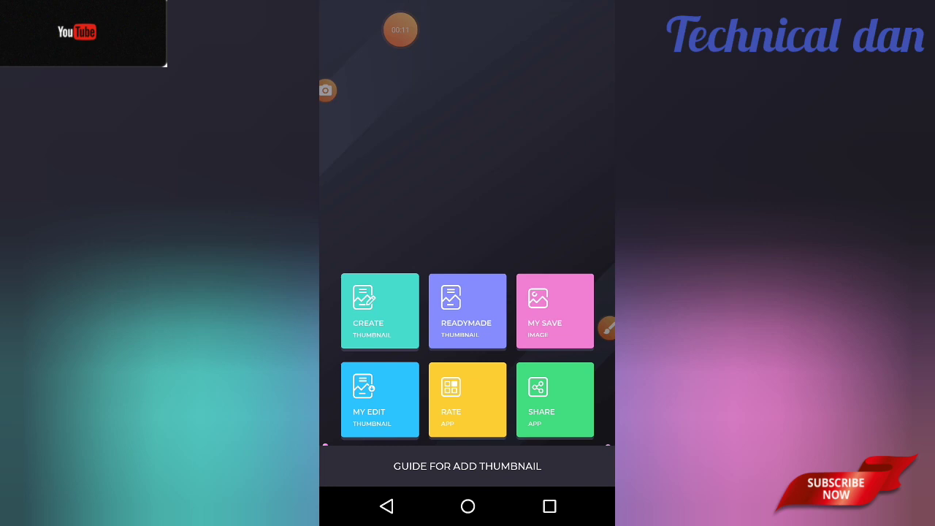
Browse the main menu of thumbnail creation, saved images and sharing options
left_click(606, 328)
mouse_move(431, 216)
left_mouse_down()
mouse_move(398, 291)
mouse_move(422, 276)
left_mouse_up()
mouse_move(493, 235)
left_mouse_down()
mouse_move(467, 296)
mouse_move(479, 294)
left_mouse_up()
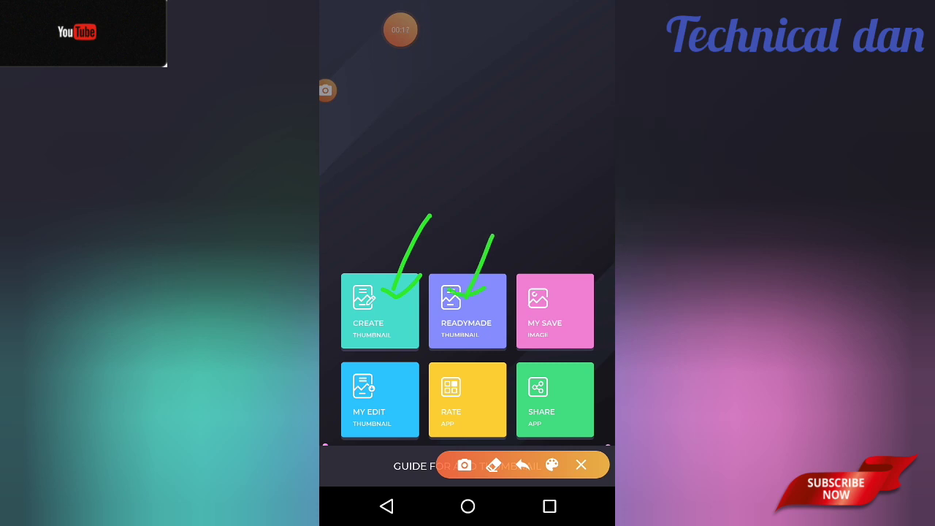
mouse_move(571, 237)
left_mouse_down()
mouse_move(552, 289)
mouse_move(583, 267)
left_mouse_up()
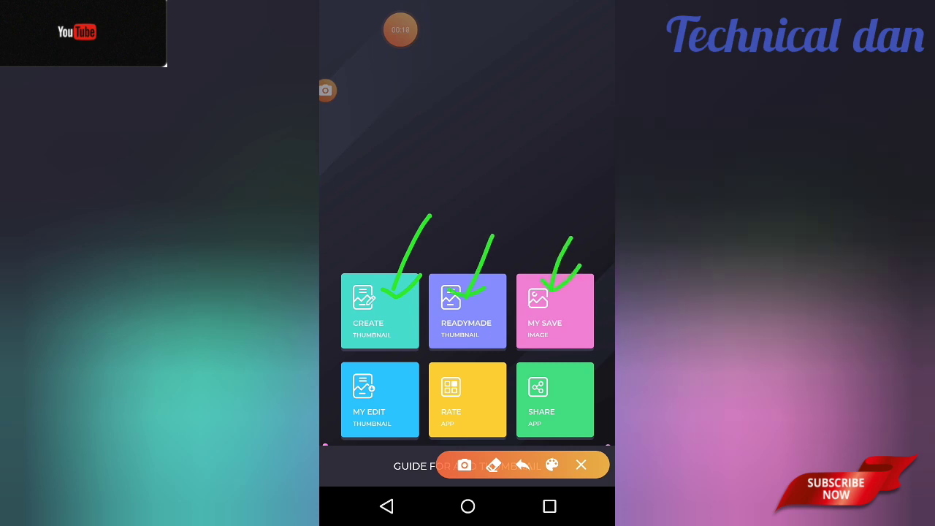
left_click_drag(404, 334, 379, 402)
mouse_move(491, 342)
left_mouse_down()
mouse_move(465, 398)
mouse_move(491, 391)
left_mouse_up()
left_click_drag(564, 335, 537, 396)
left_click(581, 465)
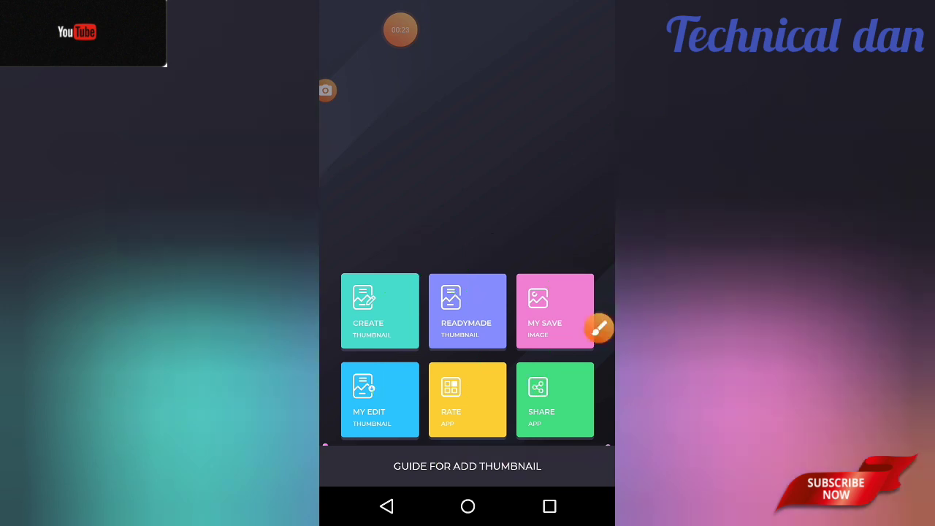
left_click(600, 327)
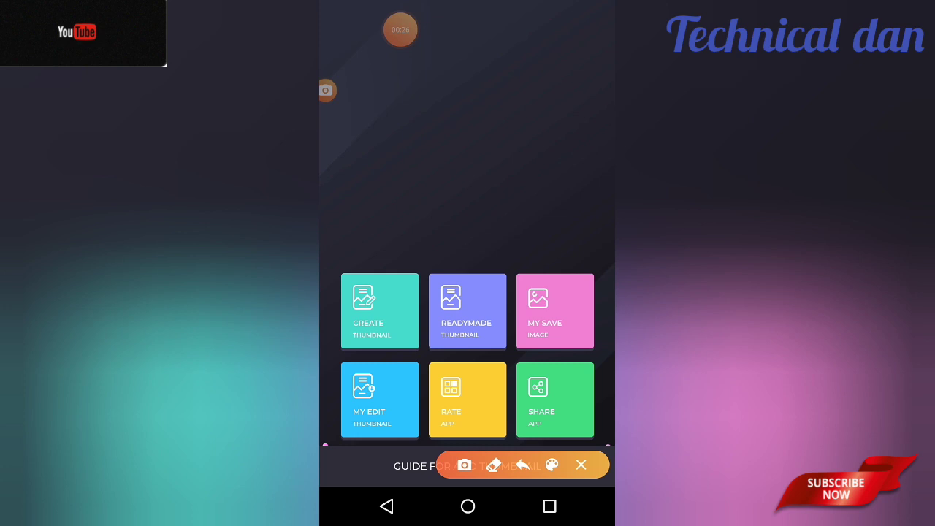
mouse_move(442, 208)
left_mouse_down()
mouse_move(399, 286)
mouse_move(424, 276)
left_mouse_up()
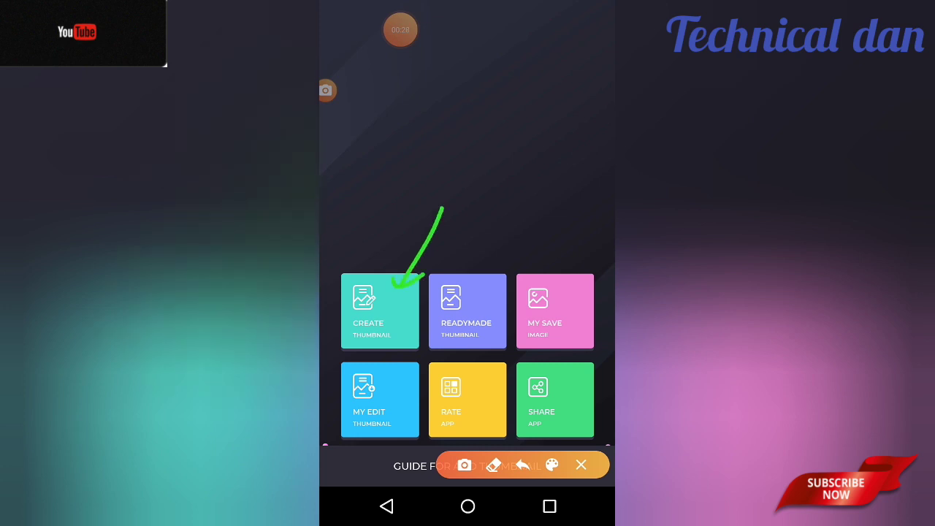
left_click(581, 465)
Start a new thumbnail and choose the 1280 x 720 YouTube thumbnail size
left_click(380, 311)
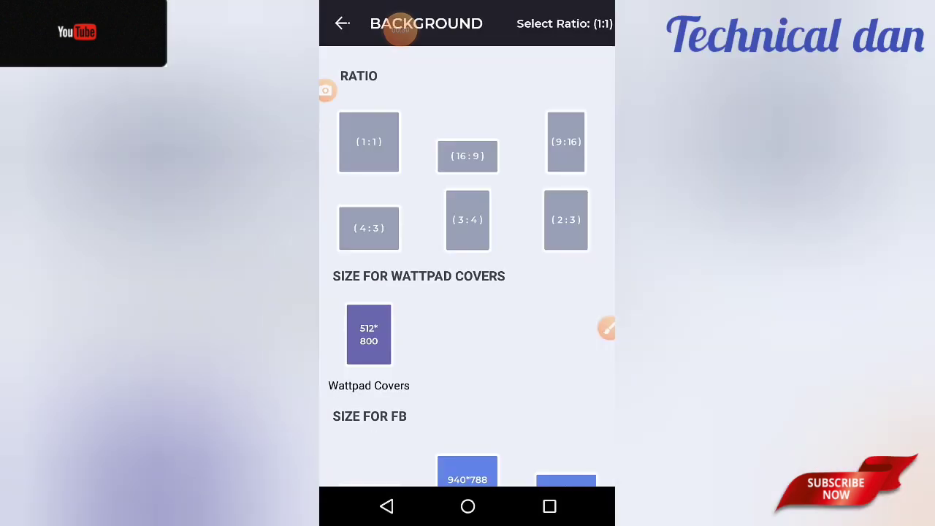
scroll(468, 293, "down", 3)
scroll(468, 292, "down", 2)
scroll(468, 292, "down", 3)
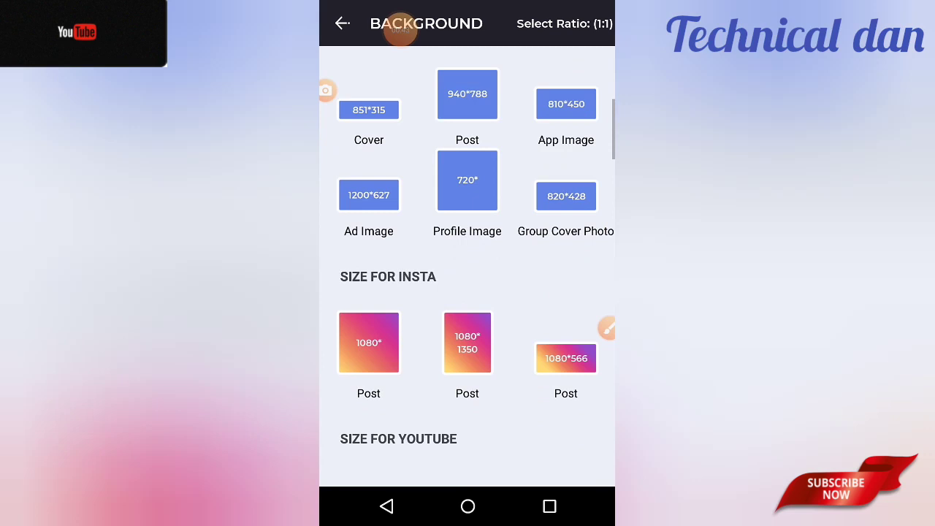
scroll(468, 292, "down", 2)
scroll(468, 293, "down", 2)
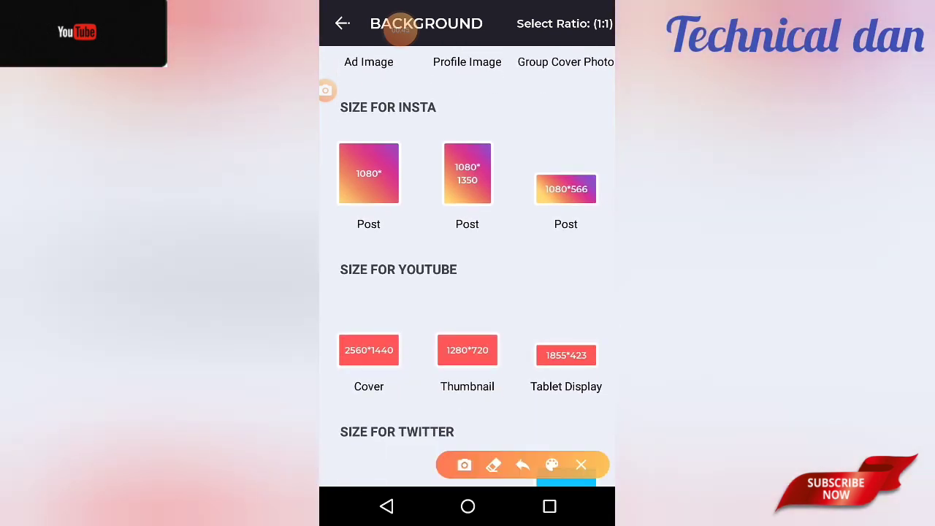
left_click_drag(501, 329, 533, 236)
left_click_drag(490, 310, 513, 316)
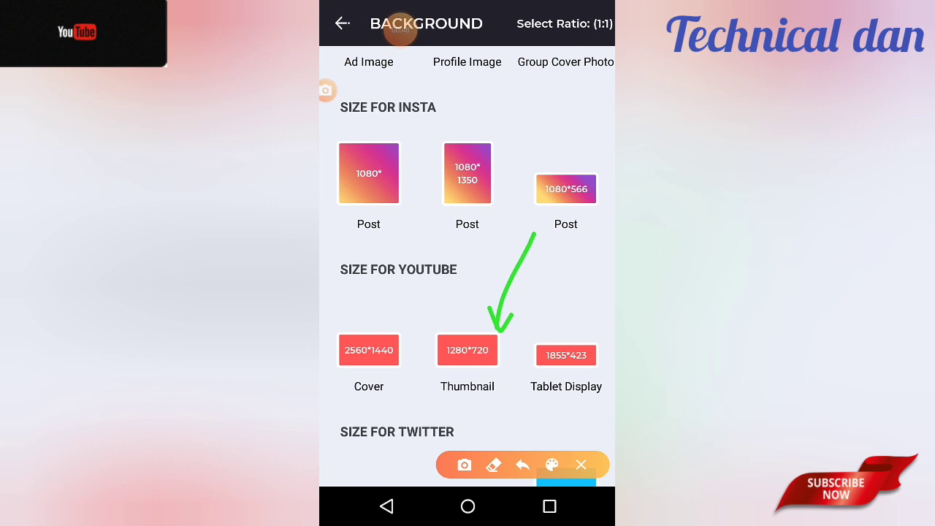
left_click(581, 465)
left_click(467, 350)
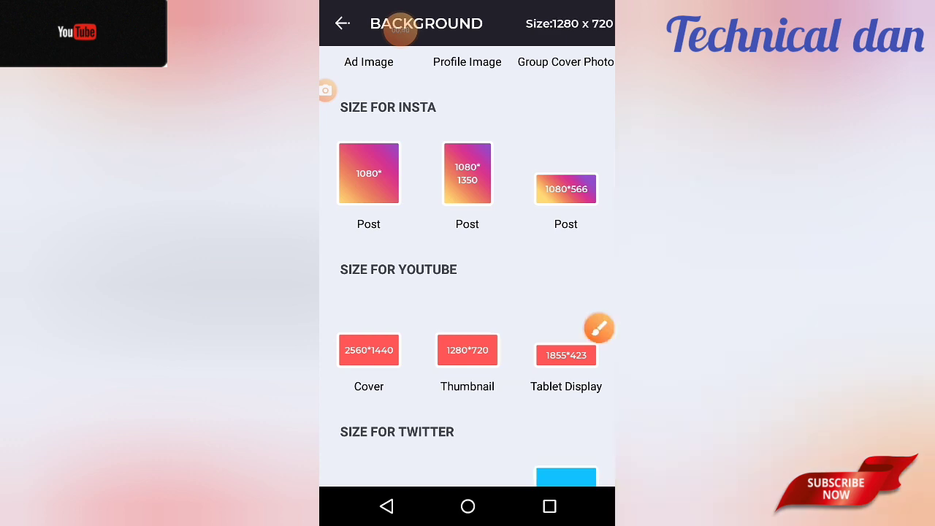
left_click(599, 329)
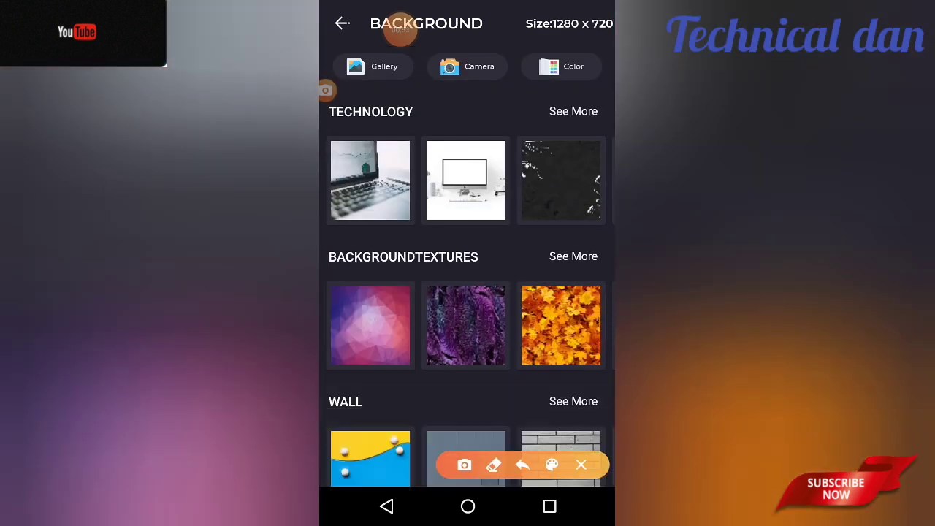
left_click_drag(512, 167, 563, 84)
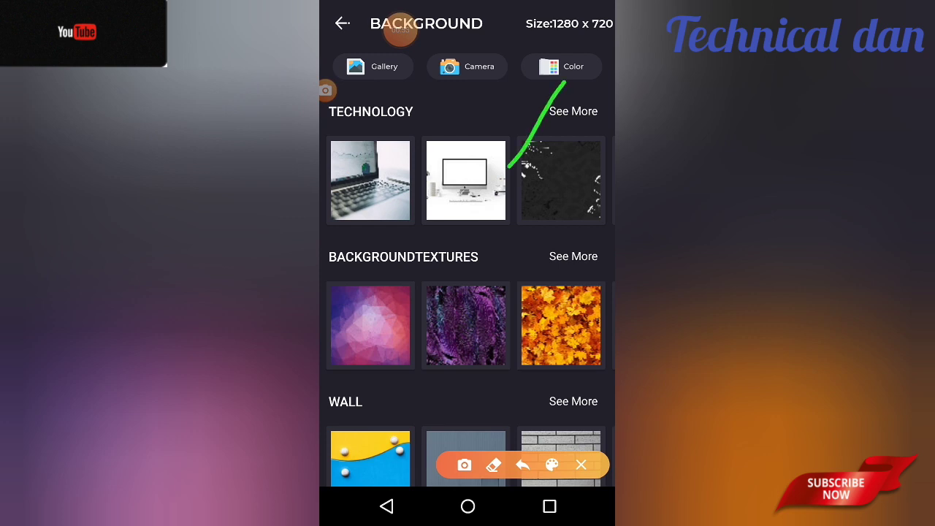
left_click_drag(442, 165, 497, 73)
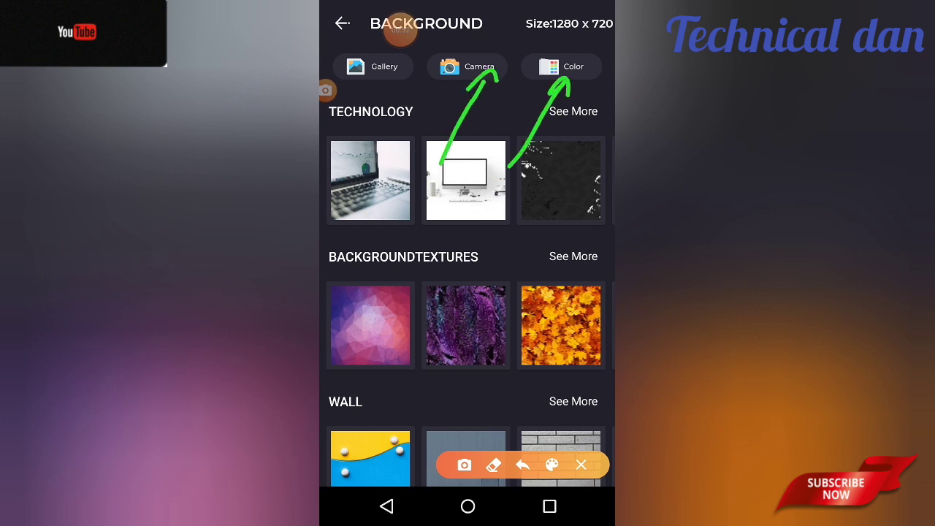
left_click_drag(369, 143, 387, 81)
left_click(581, 465)
scroll(467, 292, "down", 5)
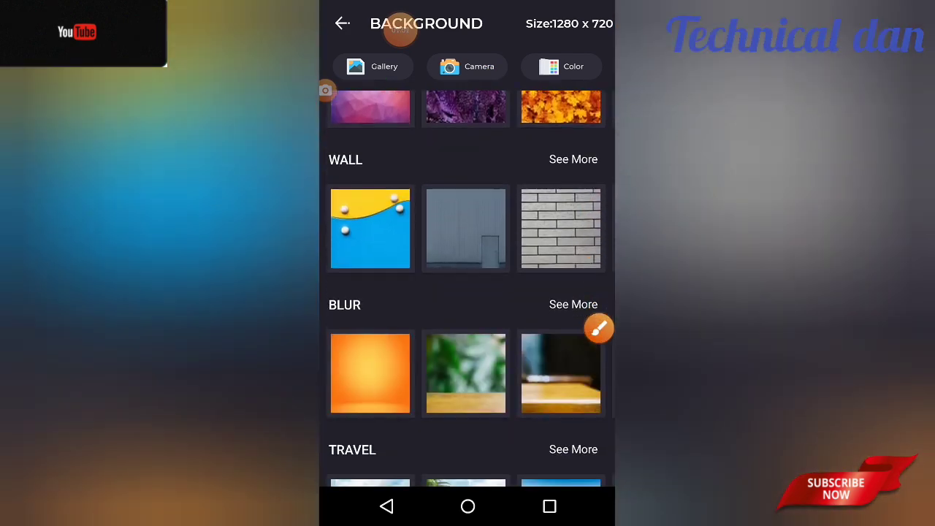
scroll(468, 292, "down", 4)
left_click(599, 328)
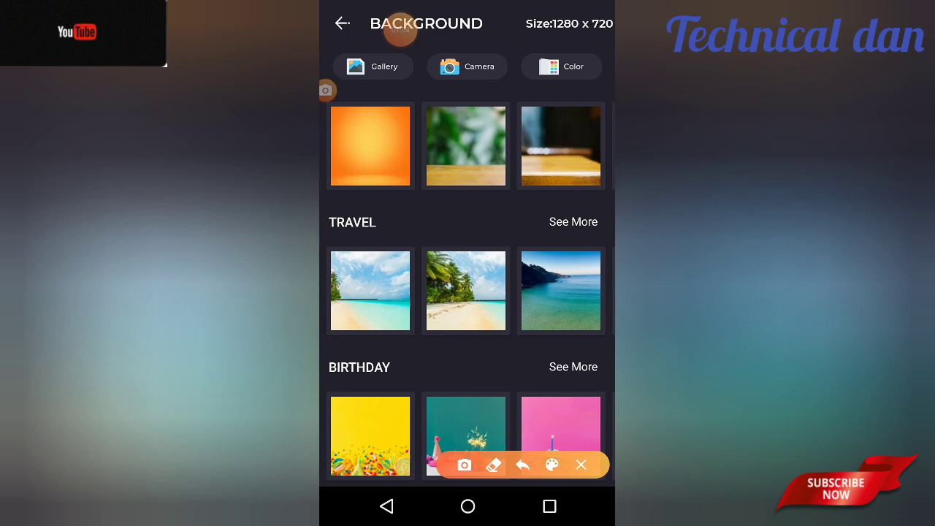
left_click(581, 465)
scroll(468, 292, "down", 5)
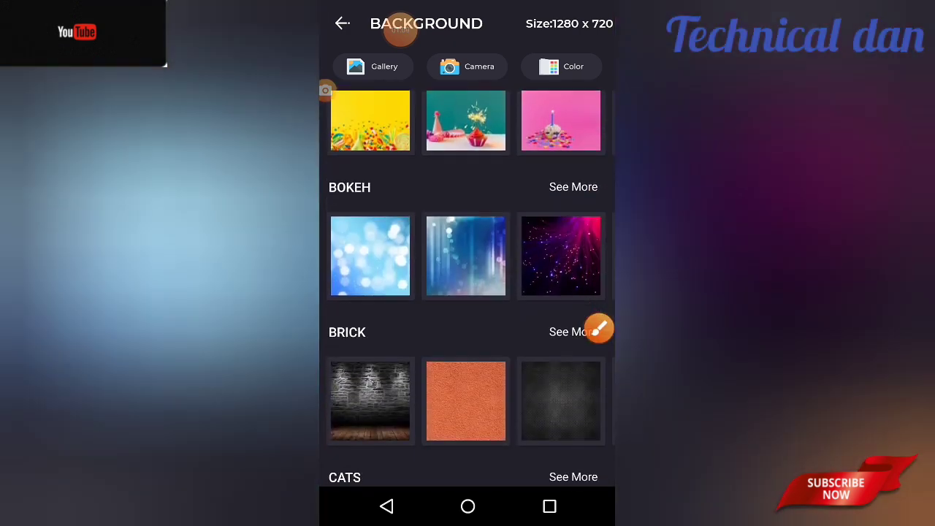
scroll(468, 292, "down", 5)
scroll(467, 292, "down", 3)
scroll(467, 293, "up", 10)
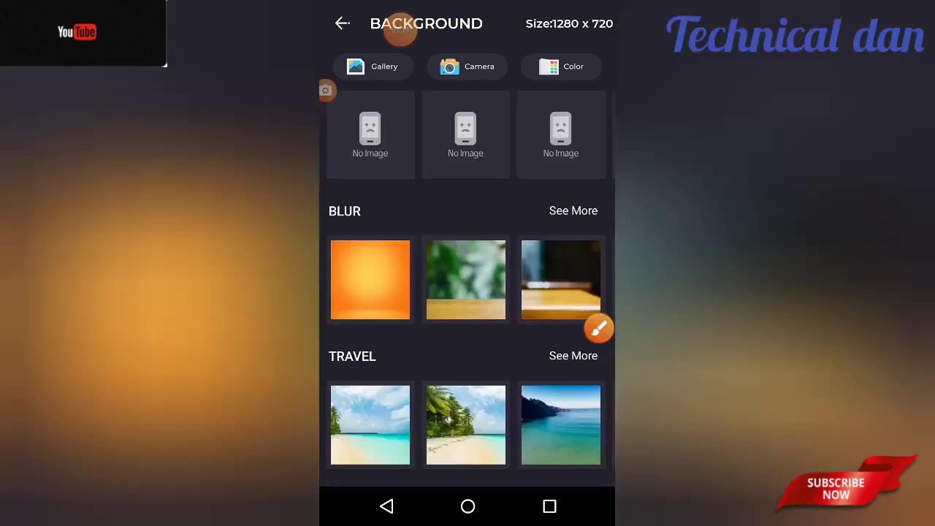
scroll(468, 292, "down", 5)
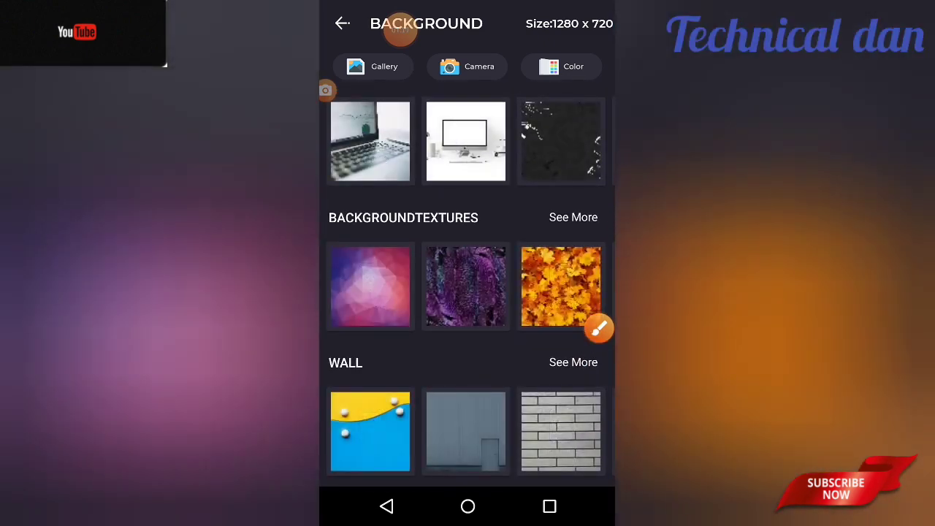
left_click(607, 326)
mouse_move(537, 172)
left_mouse_down()
mouse_move(563, 86)
mouse_move(583, 103)
left_mouse_up()
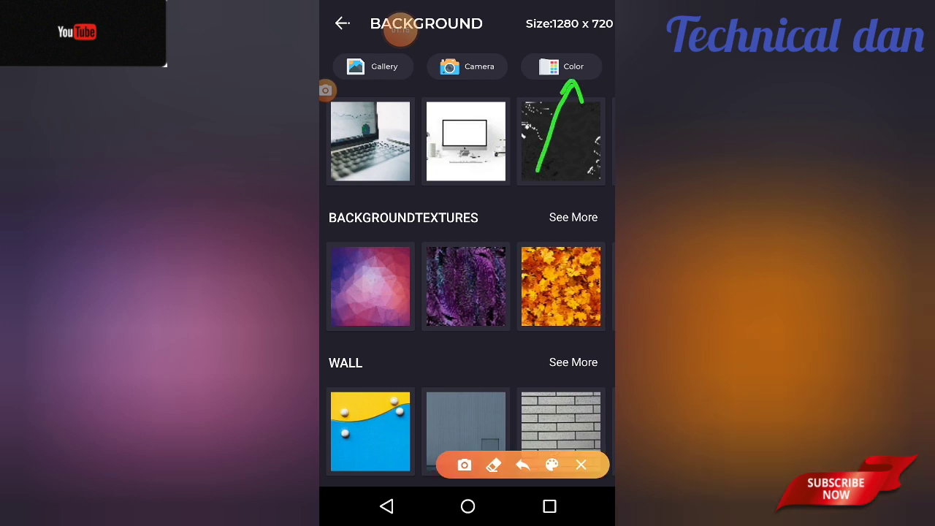
Use a solid dark navy colour as the background and accept it into the editor
left_click(581, 464)
left_click(563, 66)
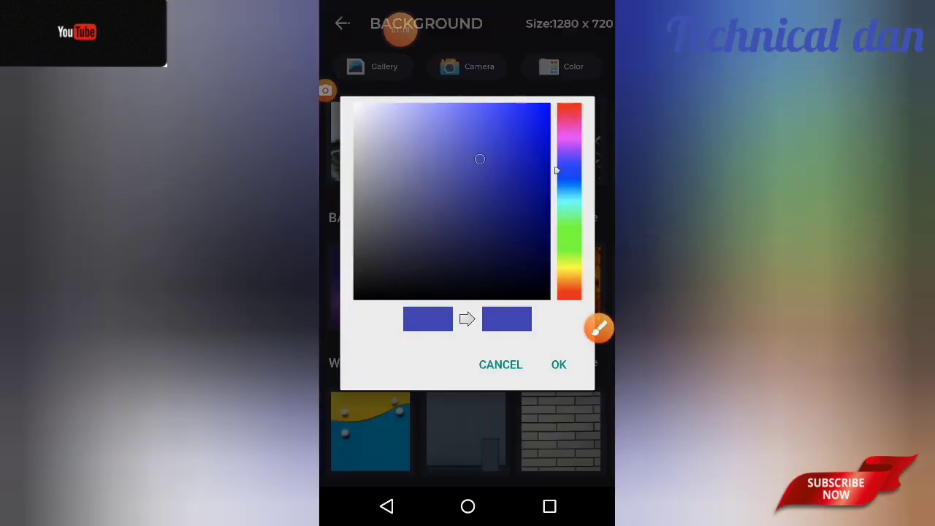
left_click(464, 274)
left_click(559, 364)
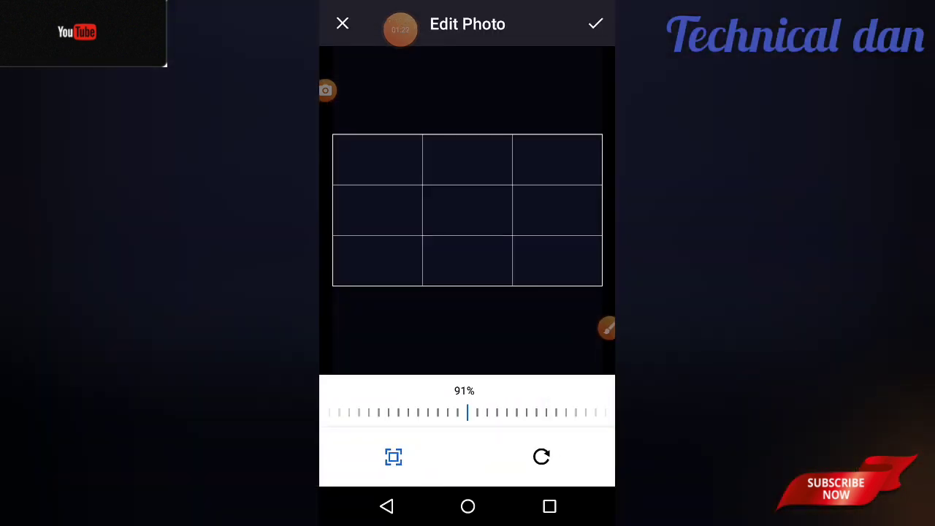
left_click(606, 329)
left_click_drag(522, 127, 585, 35)
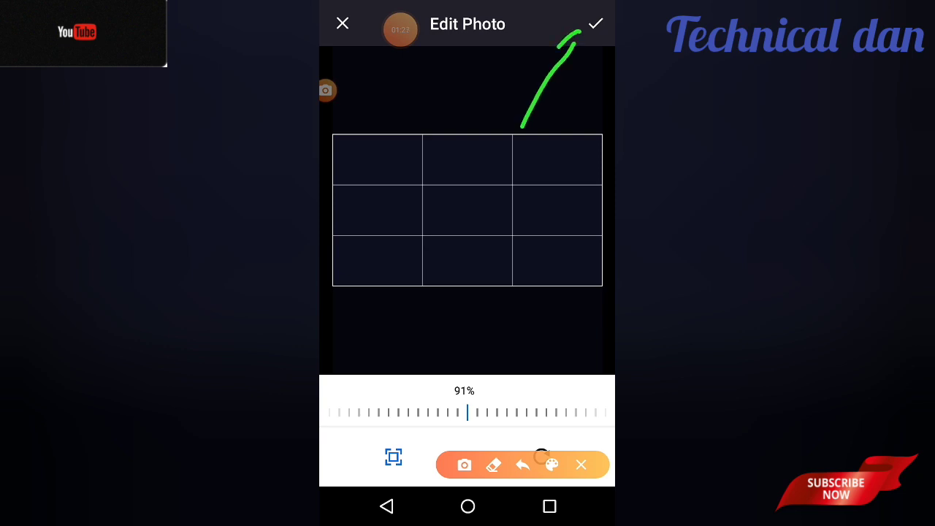
left_click(581, 465)
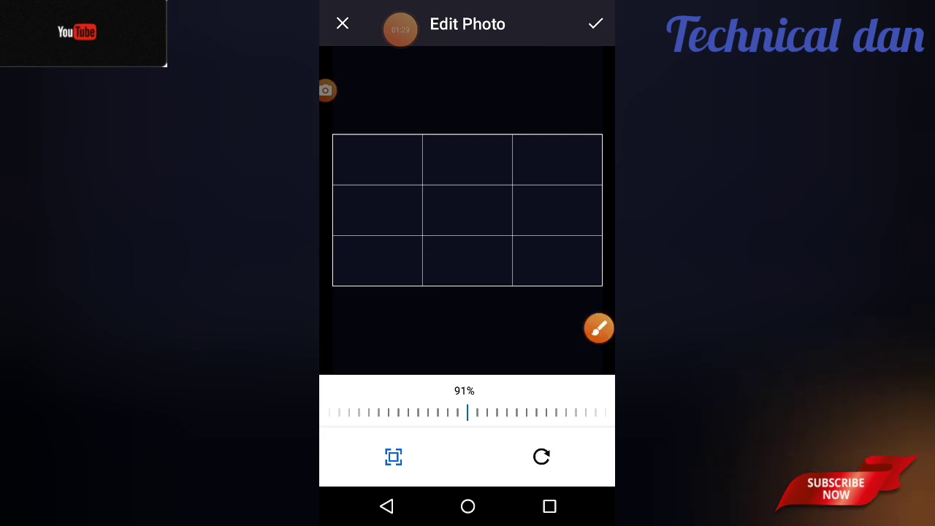
left_click(596, 23)
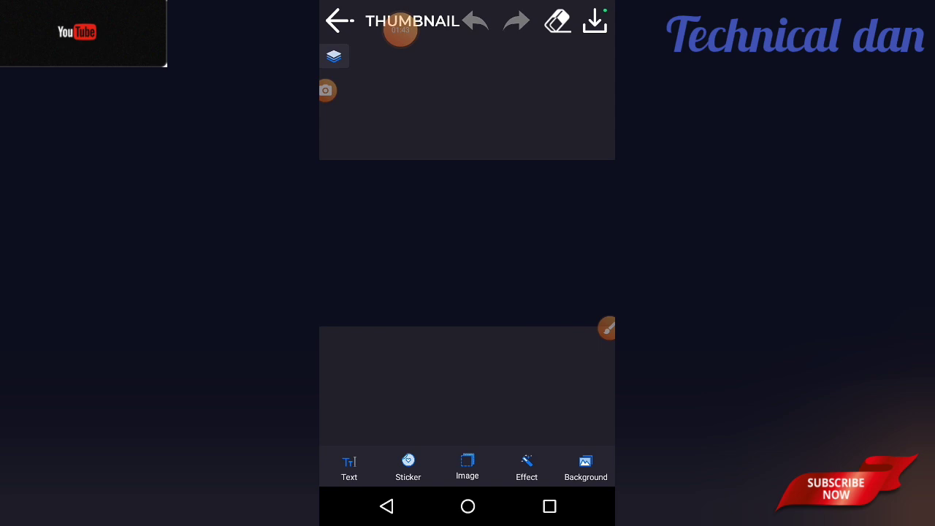
Open the Add Text dialog and erase the mistyped word 'How'
left_click(349, 468)
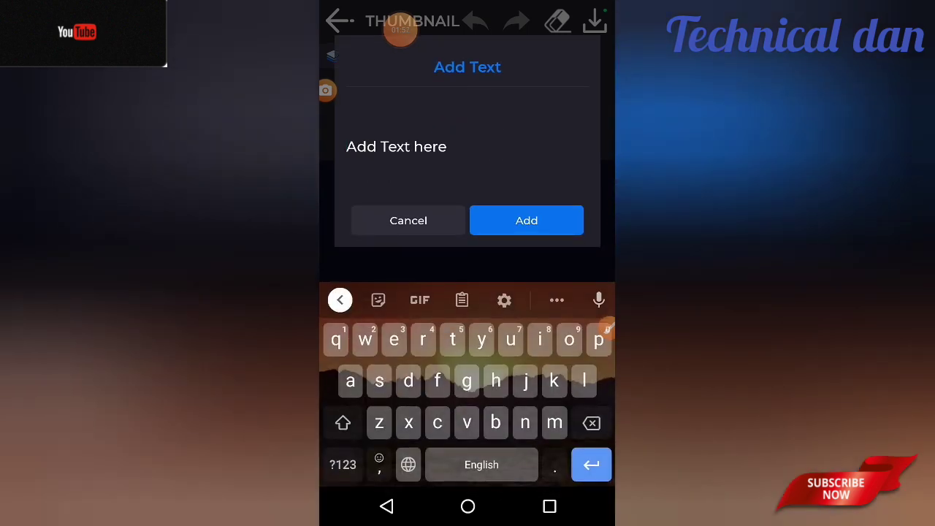
type("Ho")
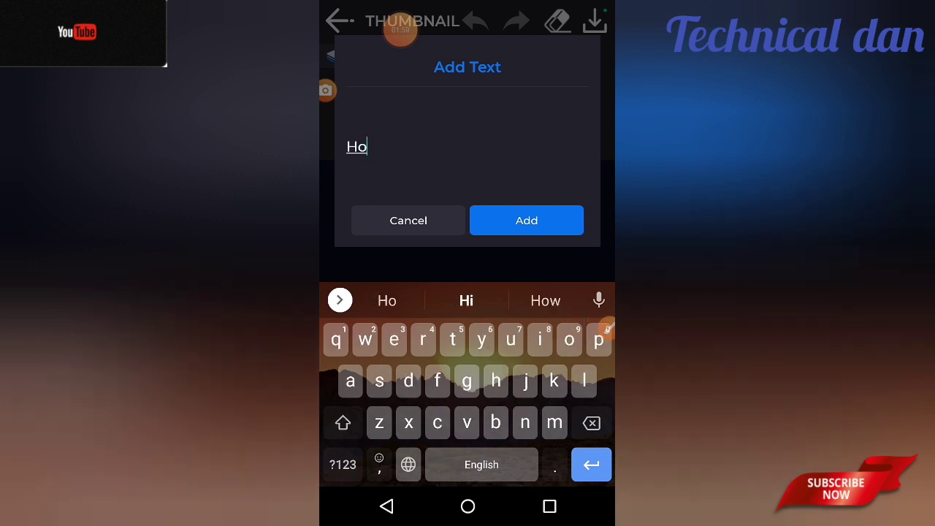
type("w")
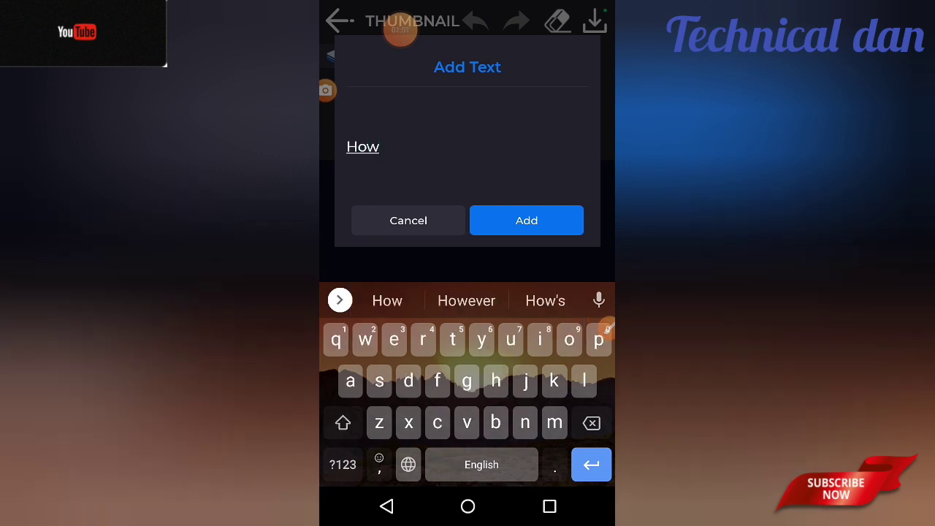
left_click(591, 423)
left_click(591, 423)
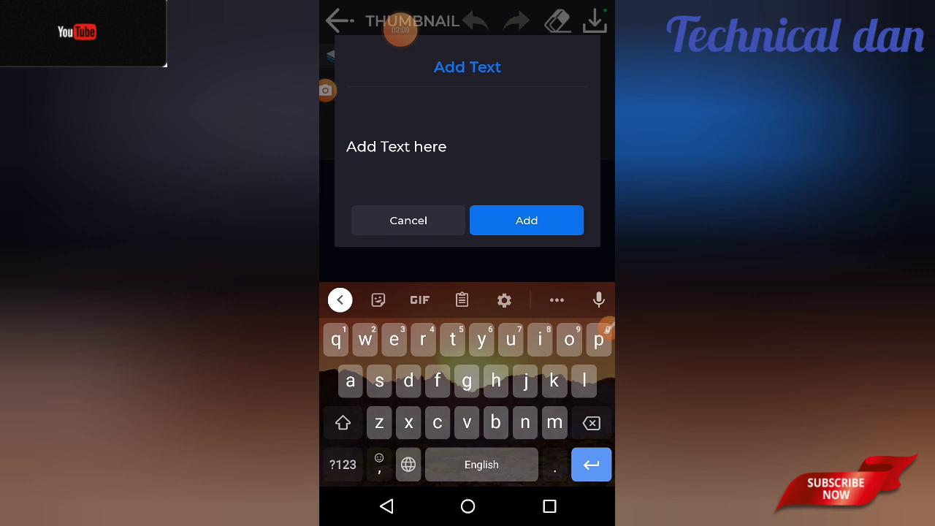
left_click(496, 423)
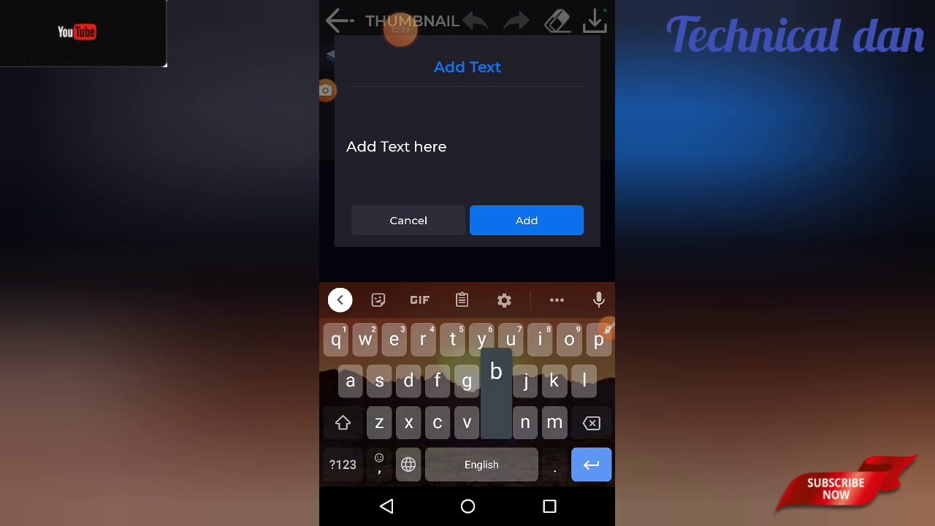
type("b")
left_click(591, 423)
Enter 'Technical dan' and add it to the thumbnail canvas
left_click(343, 423)
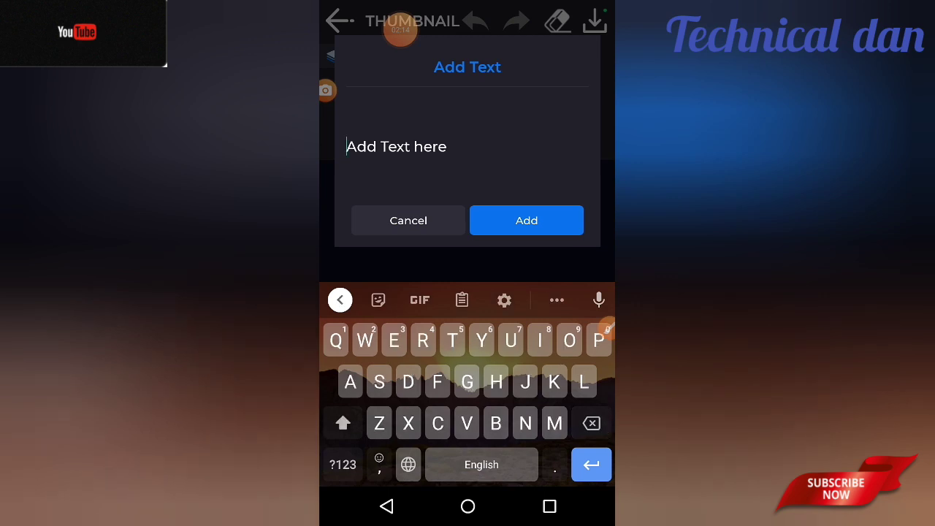
left_click(452, 340)
type("T")
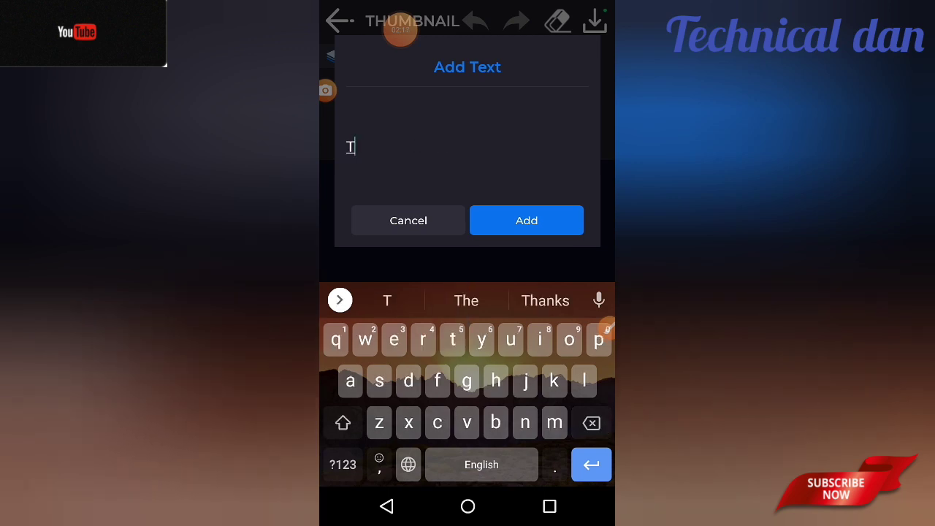
left_click(393, 340)
left_click(438, 423)
left_click(496, 380)
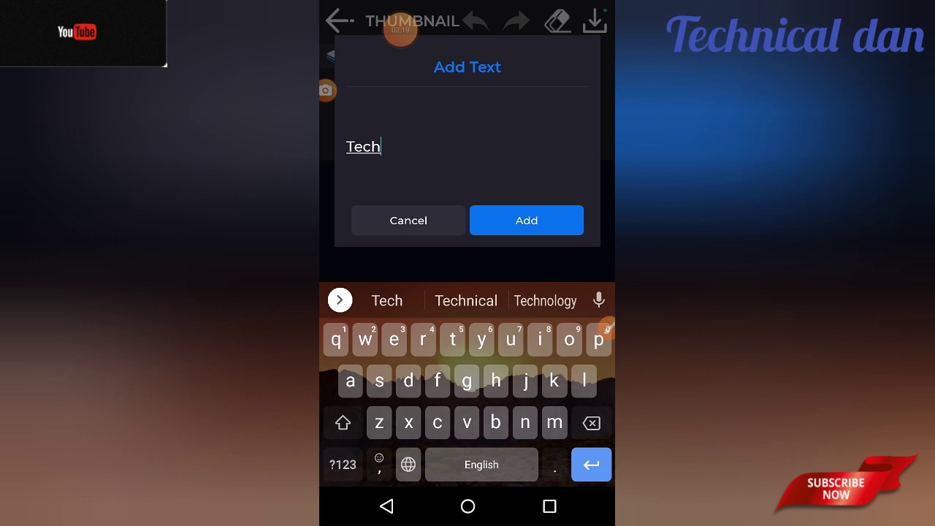
left_click(524, 423)
left_click(539, 339)
left_click(437, 423)
left_click(350, 381)
left_click(584, 380)
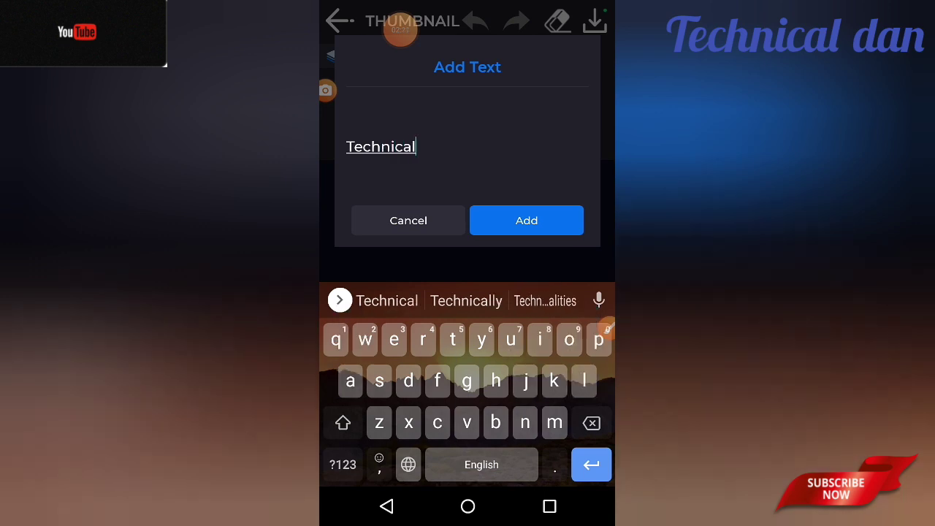
left_click(481, 465)
left_click(408, 381)
type("dan")
left_click(350, 380)
left_click(525, 423)
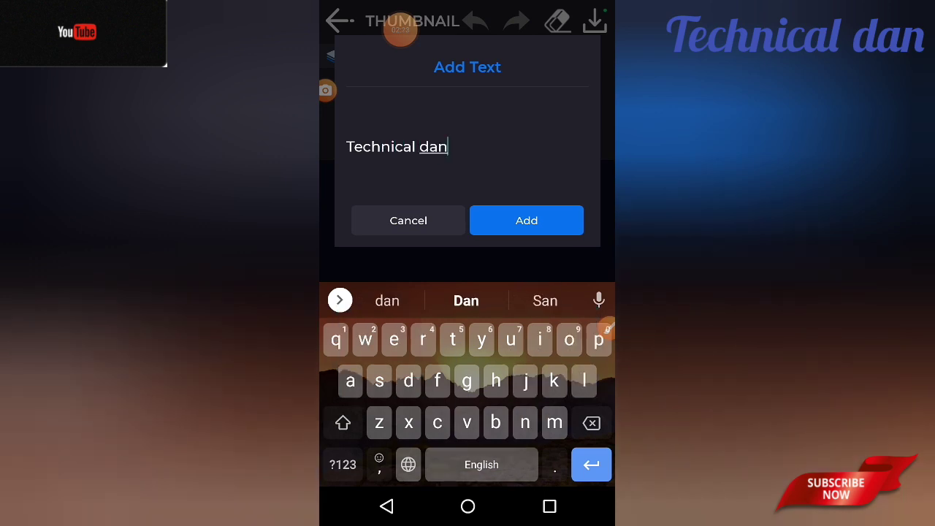
left_click(526, 220)
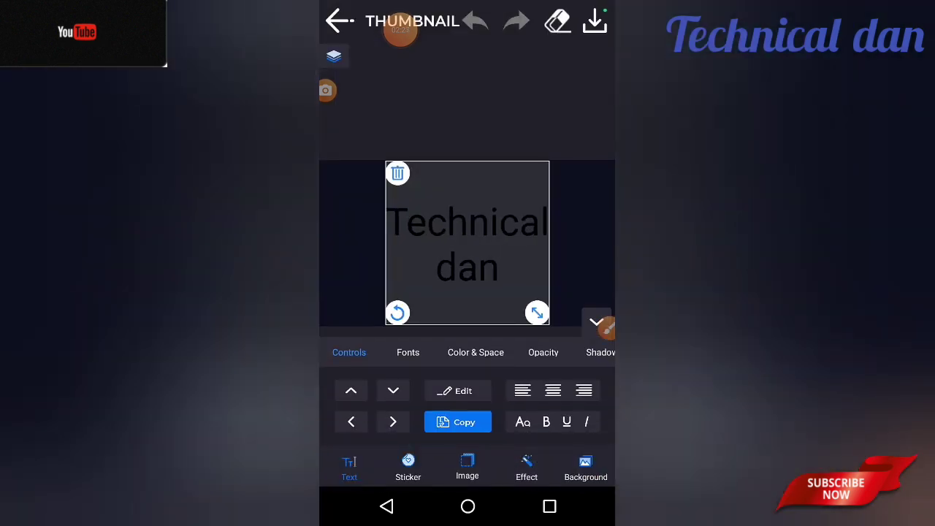
left_click(605, 327)
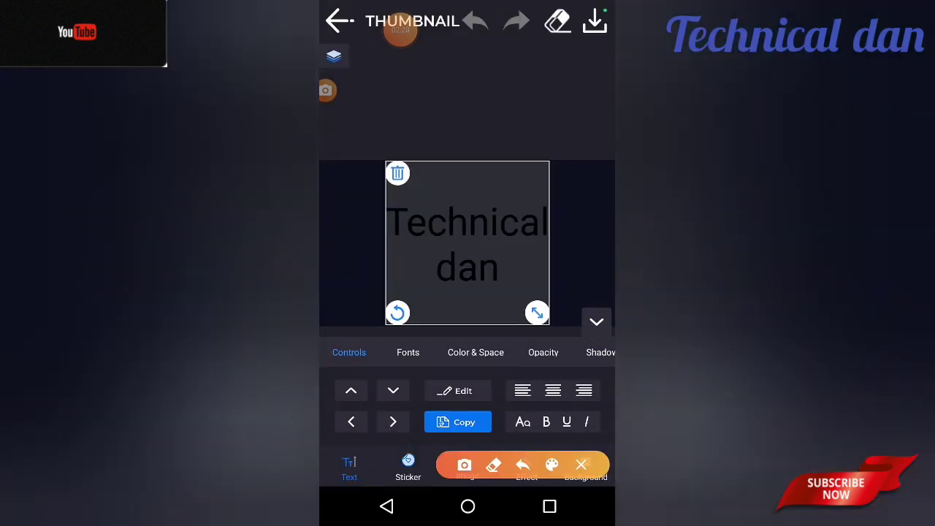
left_click_drag(349, 340, 373, 272)
left_click_drag(343, 318, 376, 313)
mouse_move(449, 272)
left_mouse_down()
mouse_move(422, 343)
mouse_move(444, 327)
left_mouse_up()
mouse_move(503, 298)
left_mouse_down()
mouse_move(483, 357)
mouse_move(513, 330)
left_mouse_up()
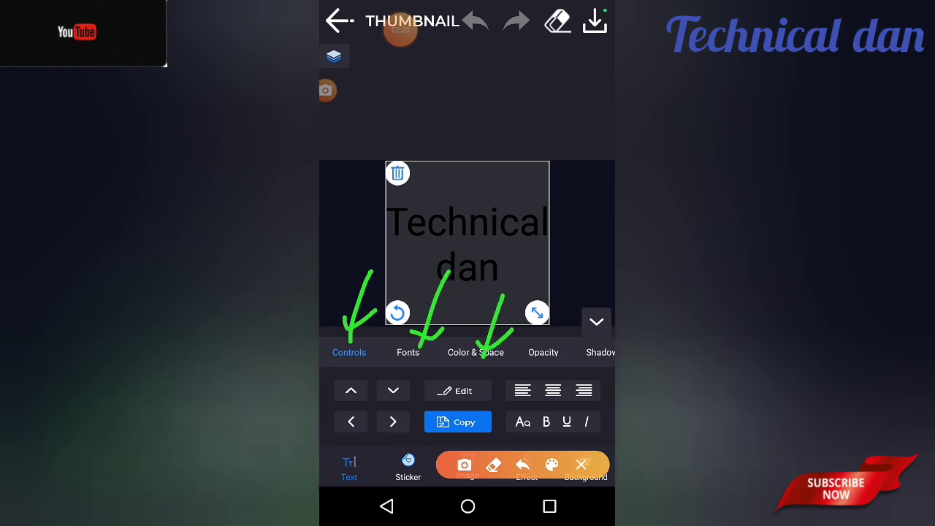
mouse_move(574, 284)
left_mouse_down()
mouse_move(555, 345)
mouse_move(574, 333)
left_mouse_up()
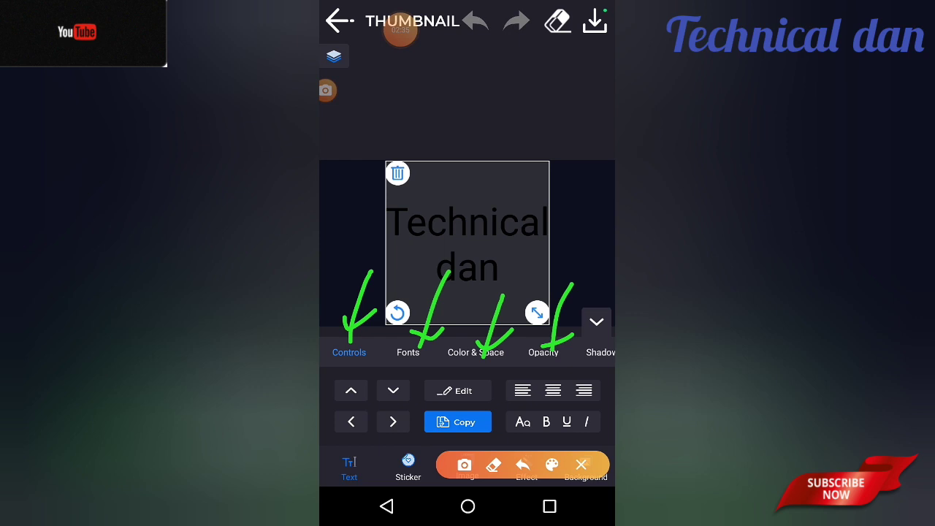
mouse_move(612, 276)
left_mouse_down()
mouse_move(586, 344)
mouse_move(530, 418)
left_mouse_up()
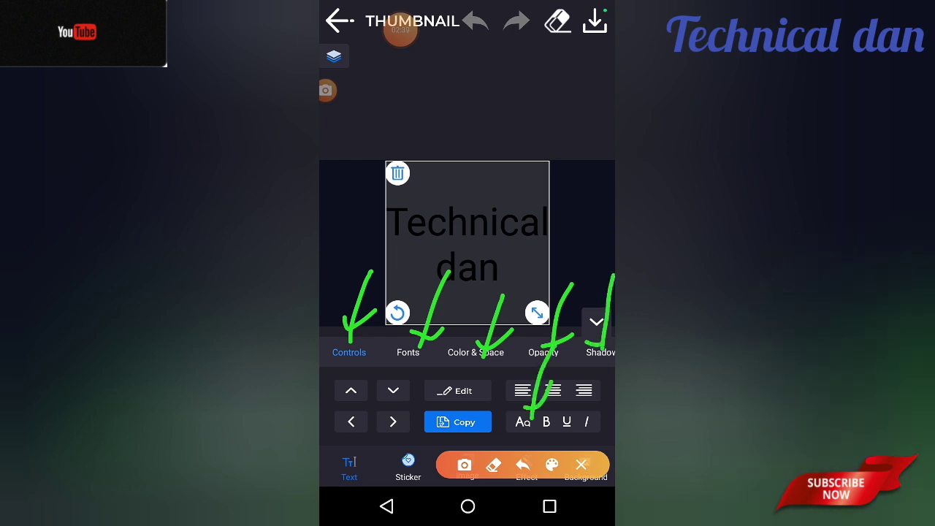
mouse_move(486, 350)
left_mouse_down()
mouse_move(467, 380)
mouse_move(489, 365)
left_mouse_up()
left_click(581, 465)
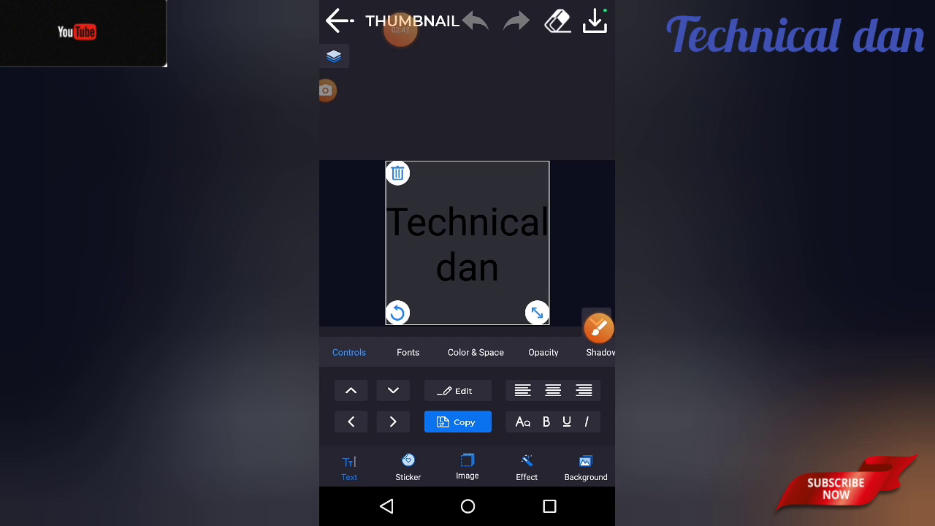
left_click(605, 327)
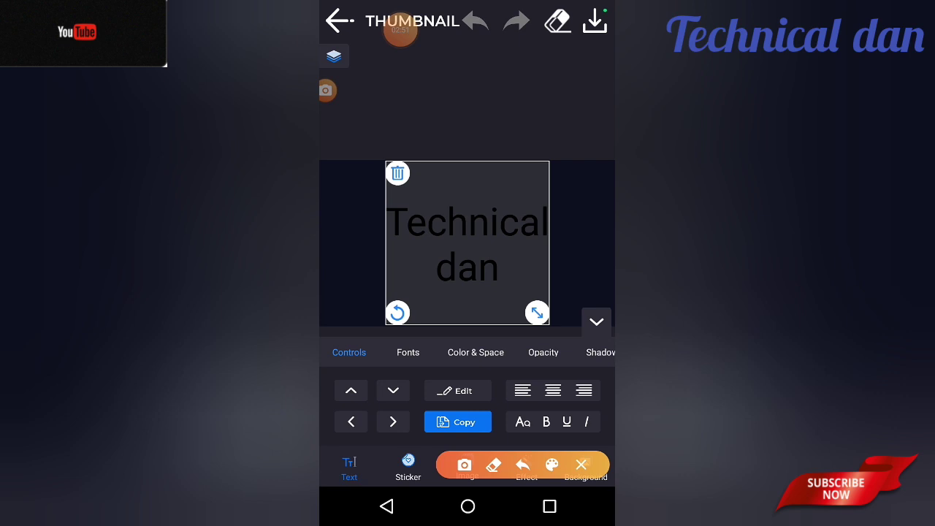
mouse_move(510, 285)
left_mouse_down()
mouse_move(481, 349)
mouse_move(494, 336)
left_mouse_up()
Colour the 'Technical dan' title lime green and stretch it onto one wide line
left_click(582, 465)
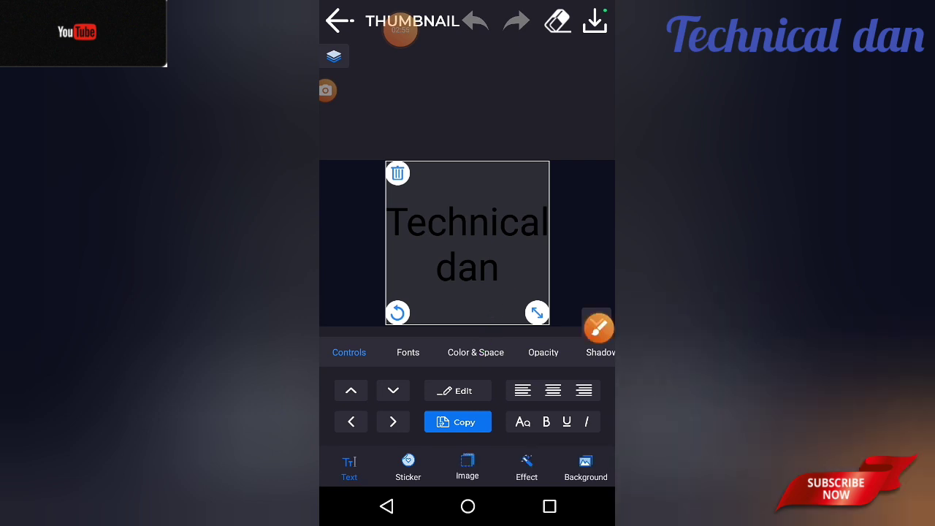
left_click(476, 352)
left_click(450, 386)
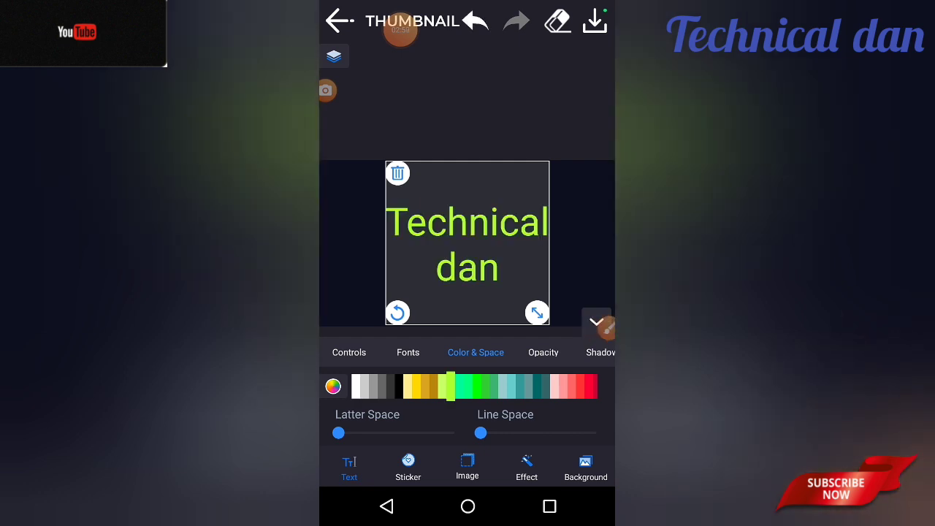
mouse_move(537, 313)
left_mouse_down()
mouse_move(562, 272)
mouse_move(592, 264)
left_mouse_up()
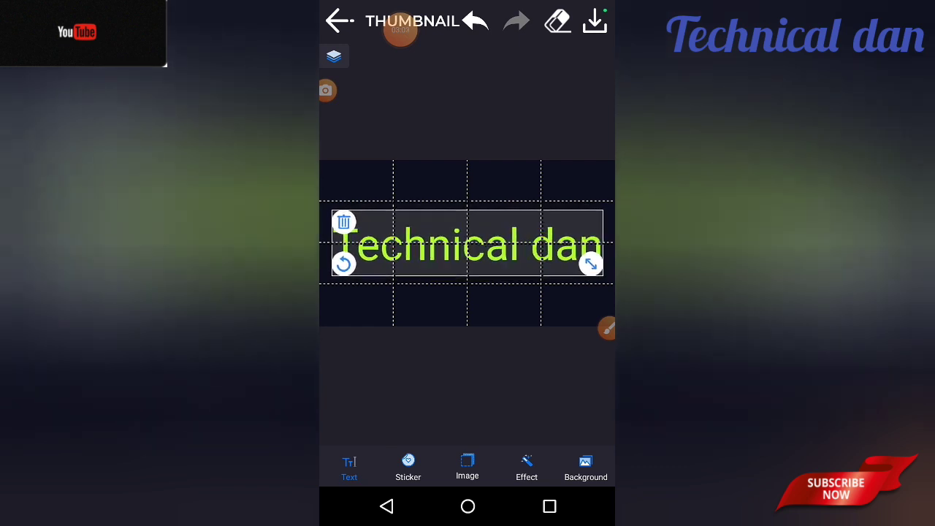
left_click(468, 245)
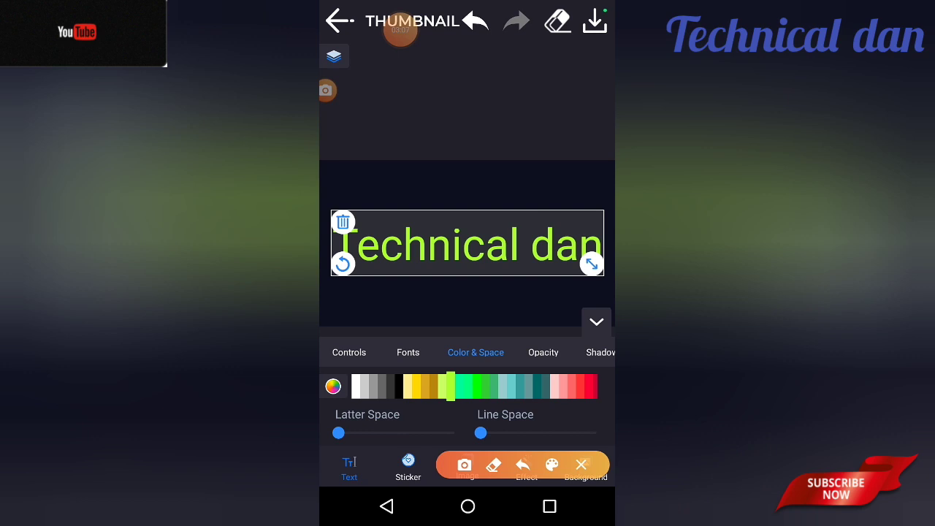
left_click_drag(456, 263, 438, 338)
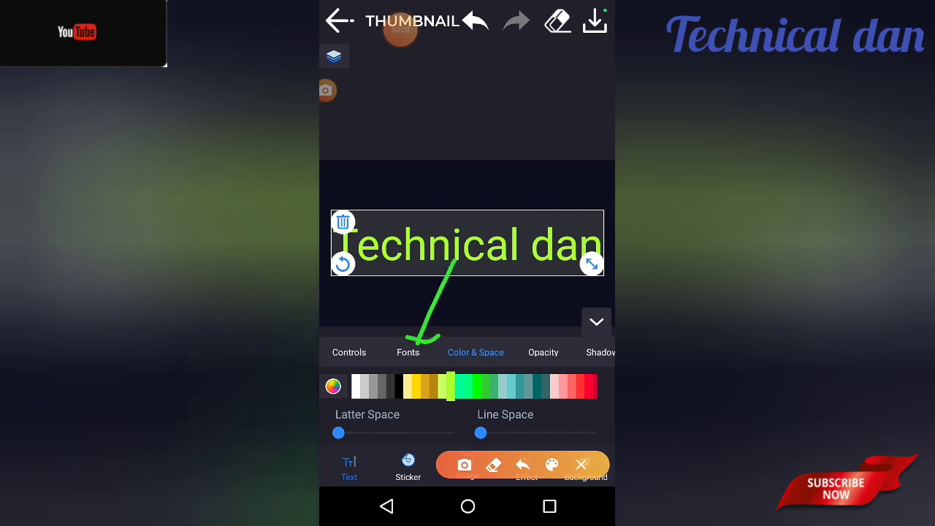
Apply a bold display font to the 'Technical dan' title
left_click(582, 465)
left_click(408, 353)
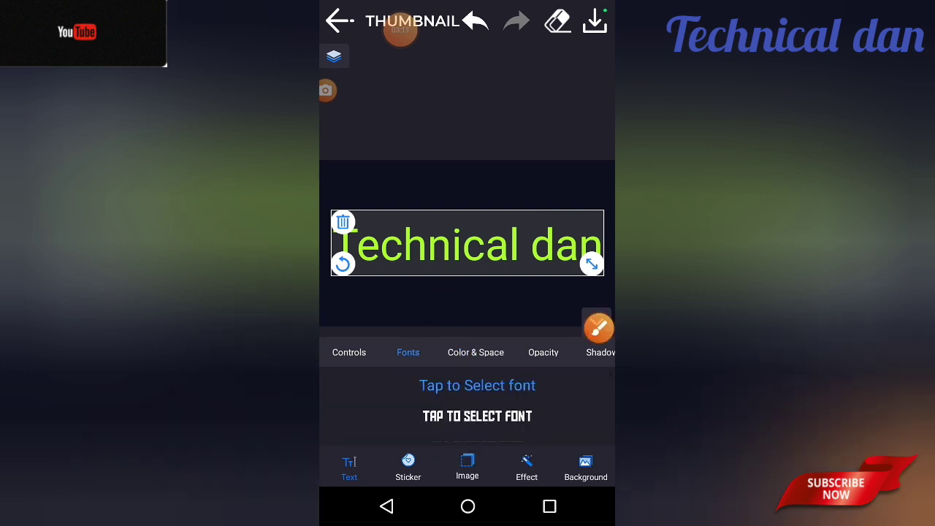
scroll(477, 406, "down", 2)
left_click(477, 406)
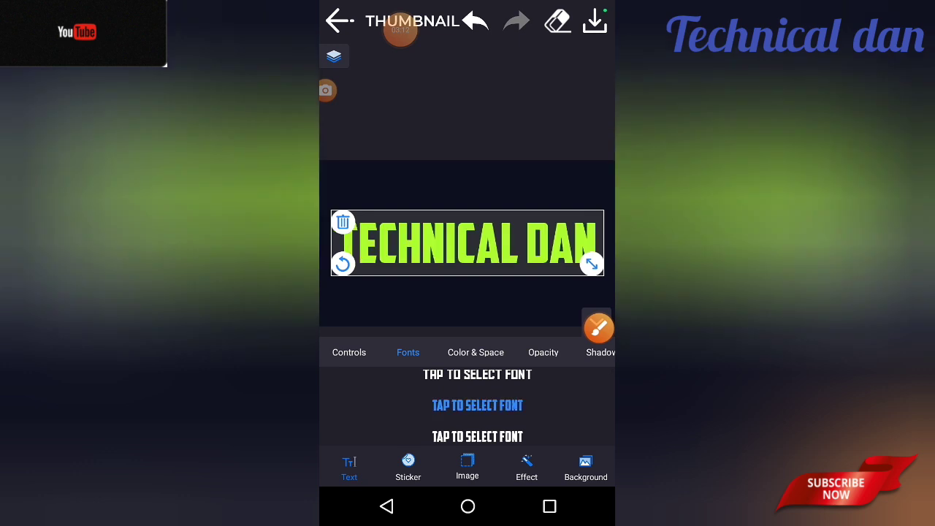
scroll(477, 405, "down", 1)
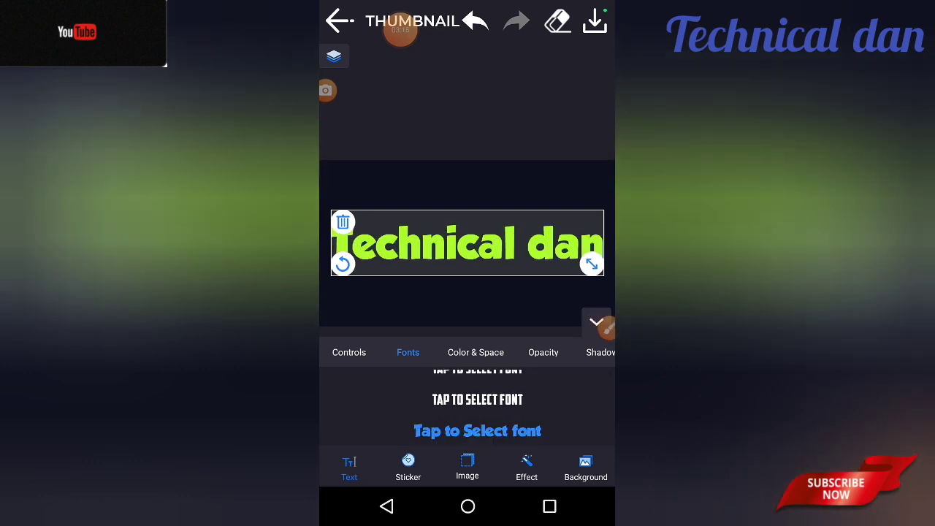
left_click(598, 322)
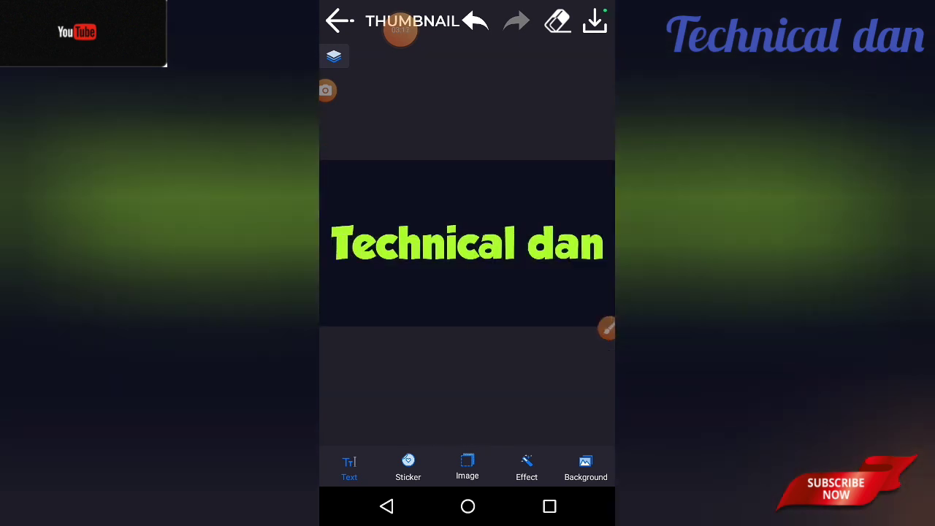
Move the title up to the top edge of the canvas and deselect it
left_click_drag(468, 243, 458, 184)
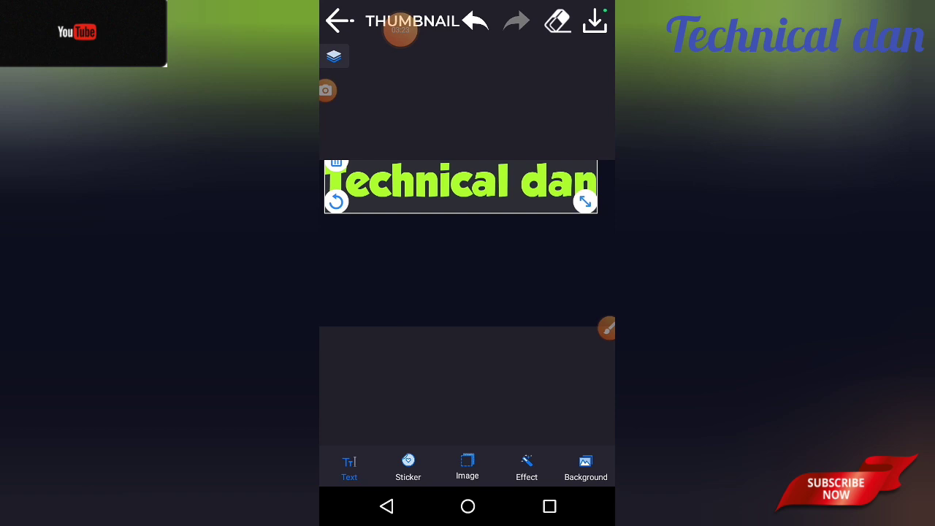
left_click(468, 365)
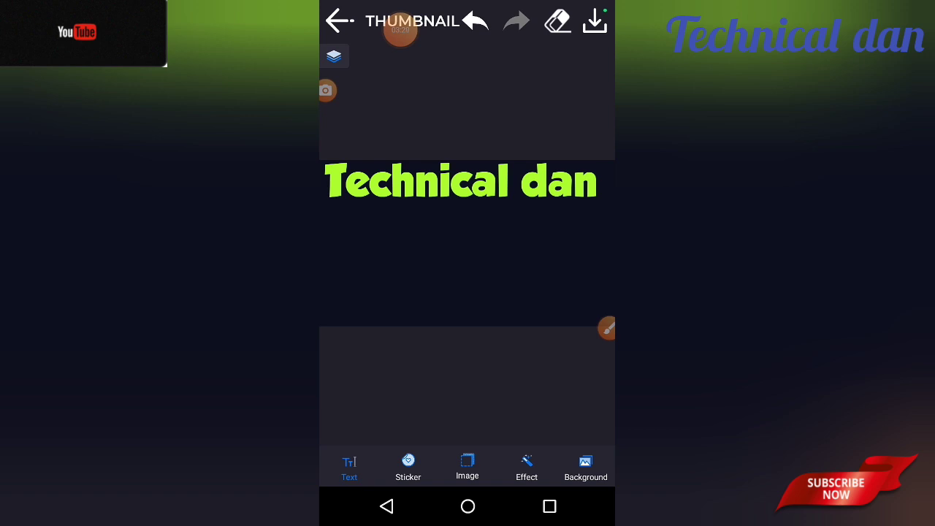
left_click(606, 329)
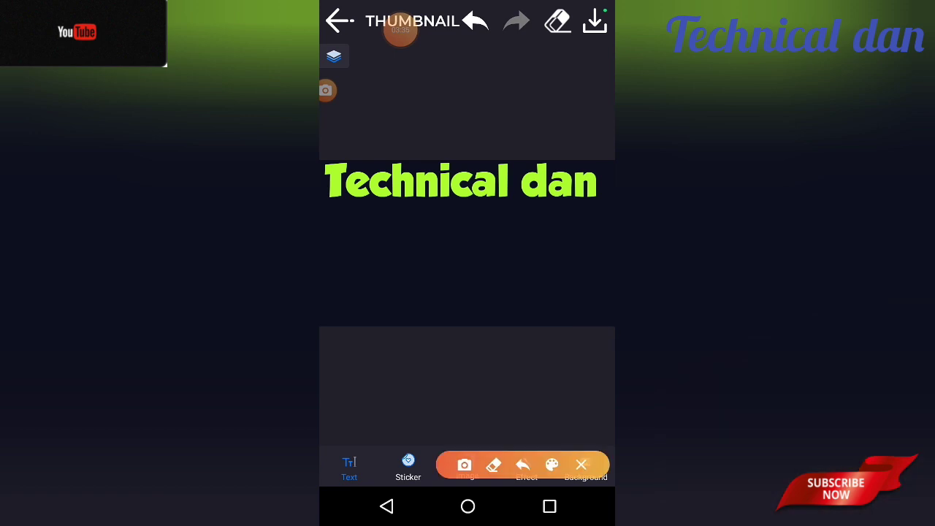
mouse_move(486, 347)
left_mouse_down()
mouse_move(468, 427)
mouse_move(488, 417)
left_mouse_up()
left_click(581, 466)
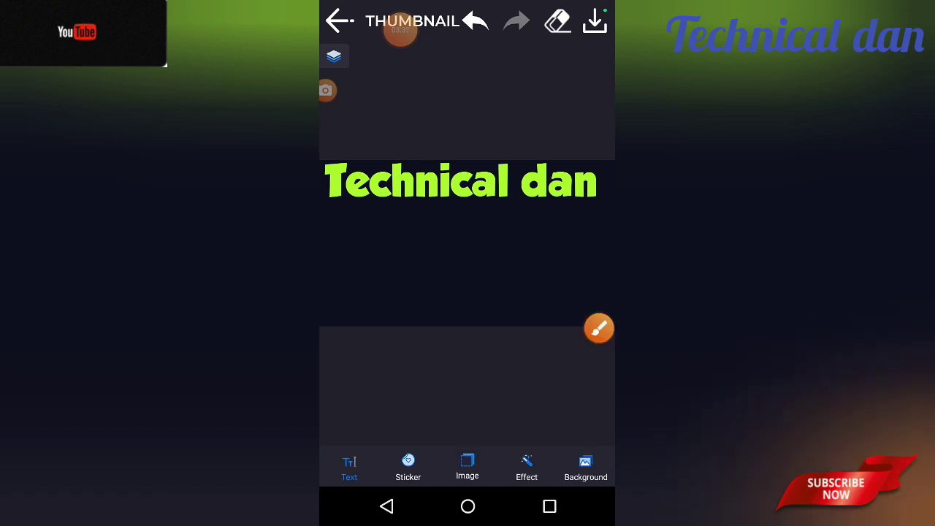
Insert the thinking-man photo from the gallery's Download album onto the canvas
left_click(468, 467)
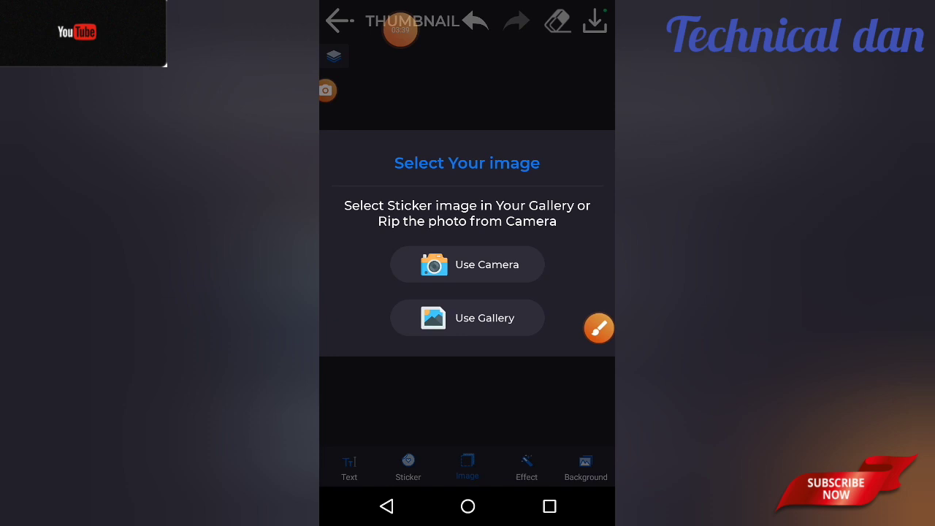
left_click(468, 318)
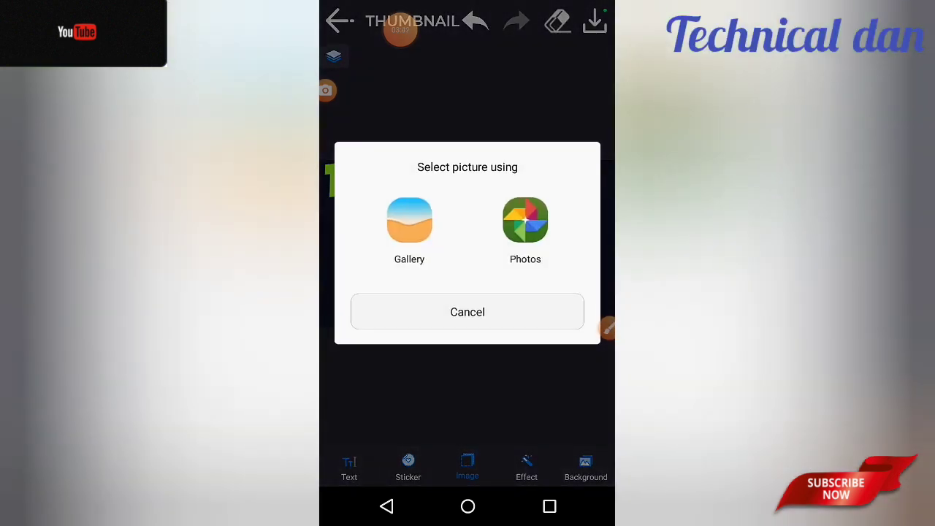
left_click(409, 220)
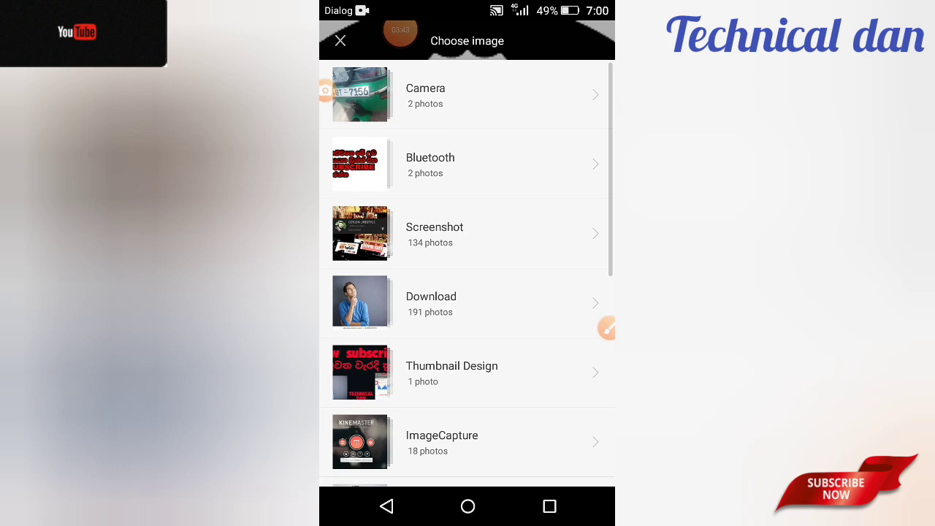
left_click(512, 303)
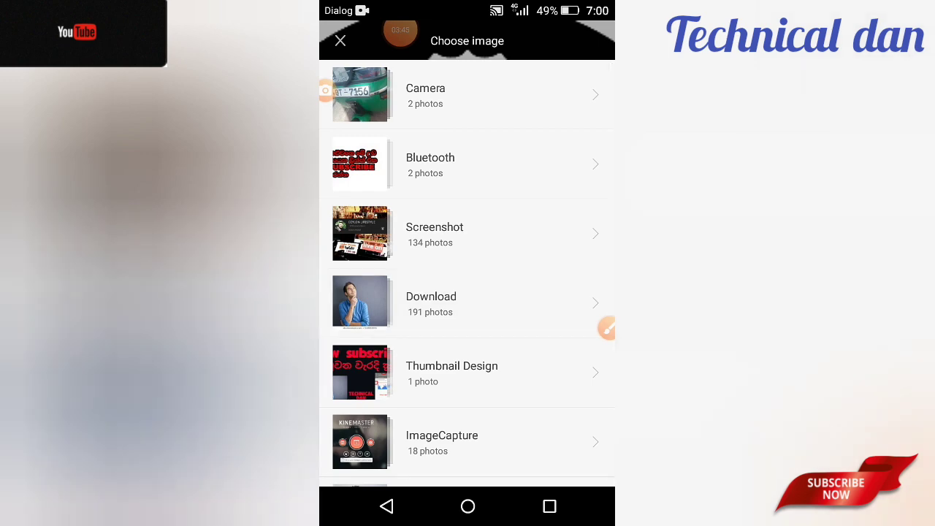
left_click(568, 175)
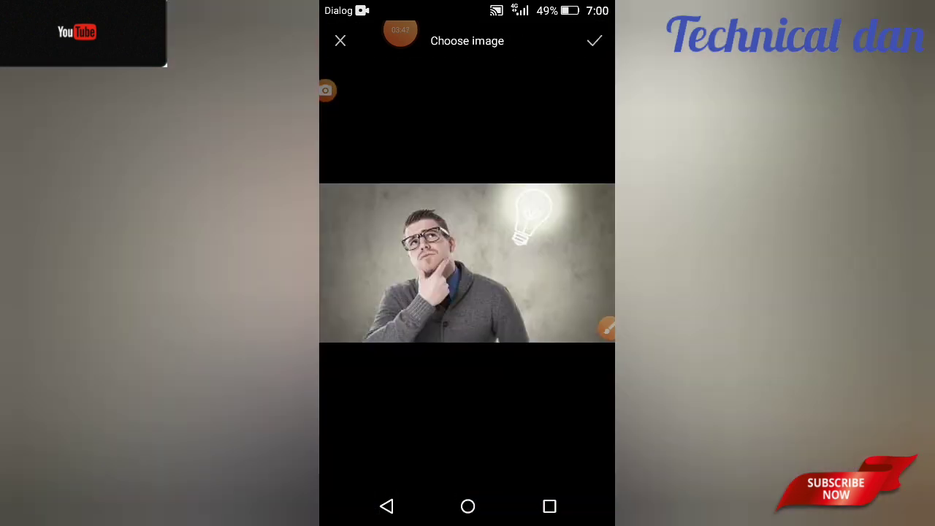
left_click(594, 40)
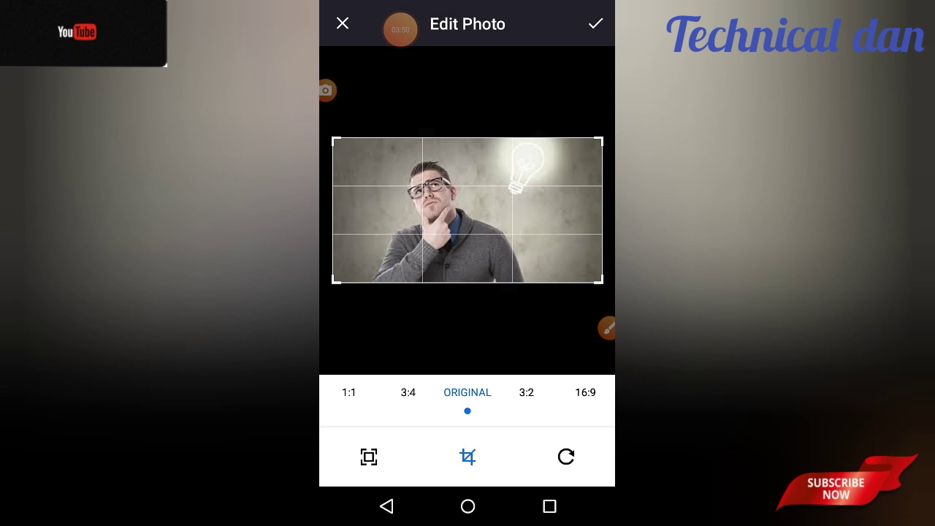
left_click(595, 23)
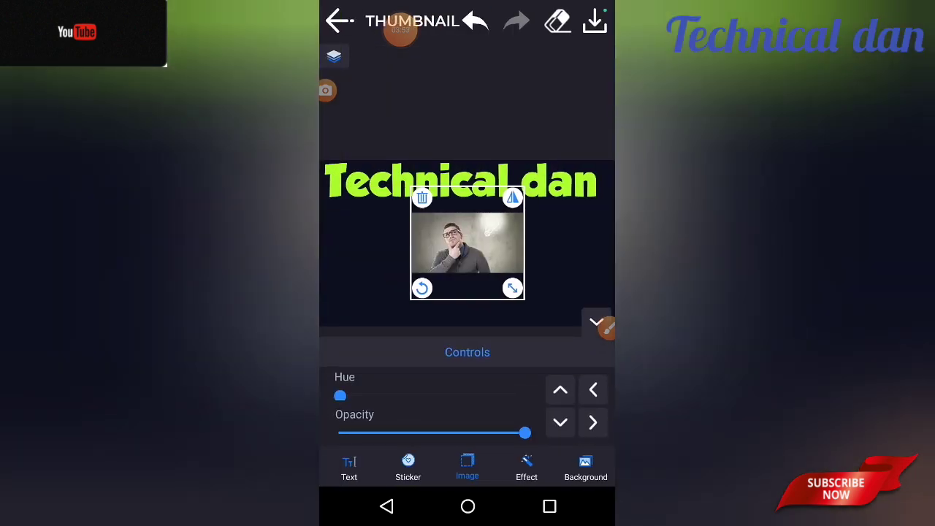
Move the photo to the lower-left corner and nudge the title down and right
left_click_drag(468, 249, 395, 288)
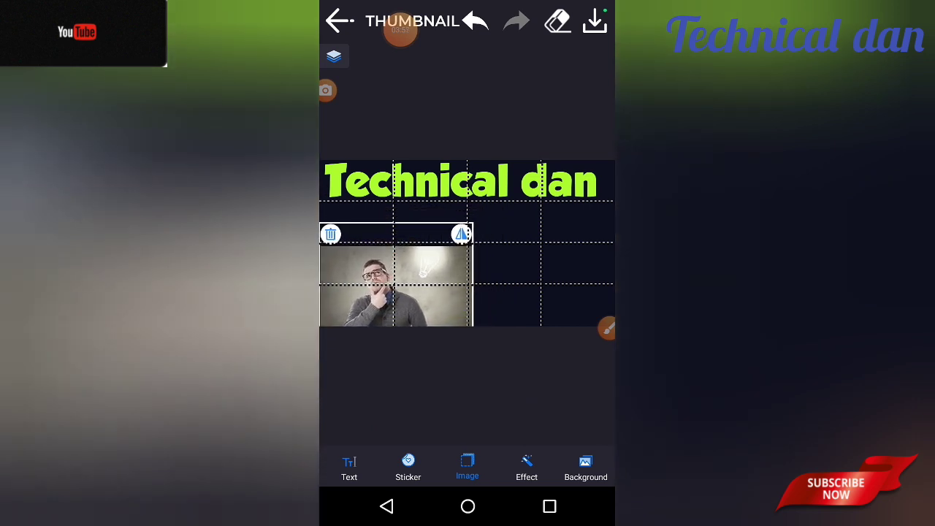
left_click(526, 388)
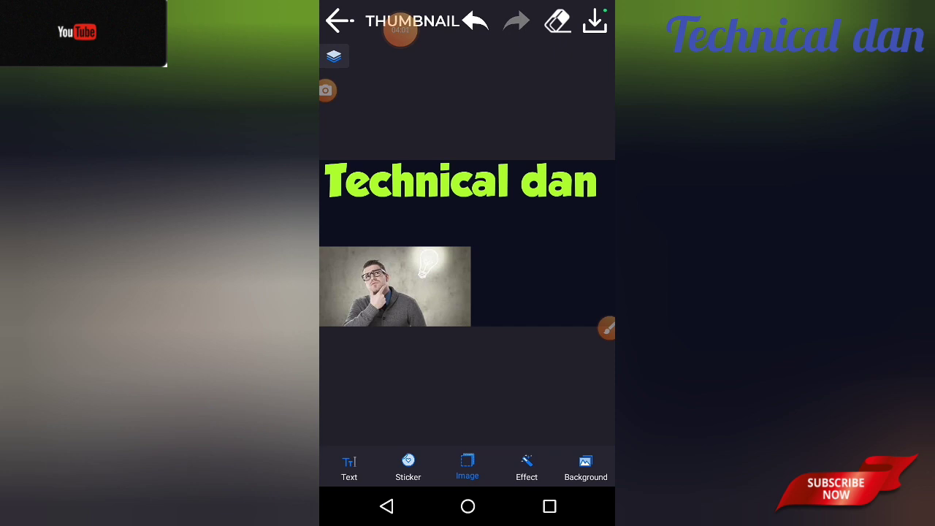
left_click_drag(461, 181, 467, 194)
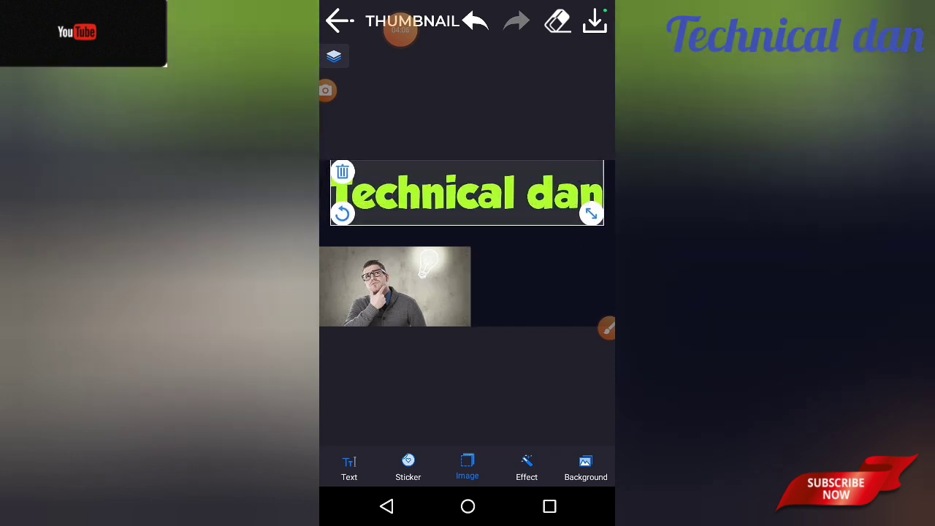
left_click(511, 388)
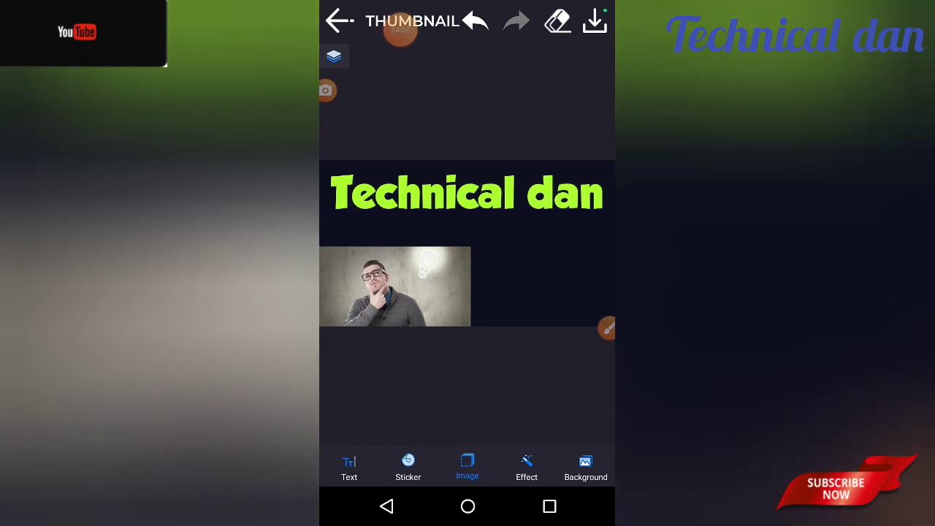
left_click(607, 329)
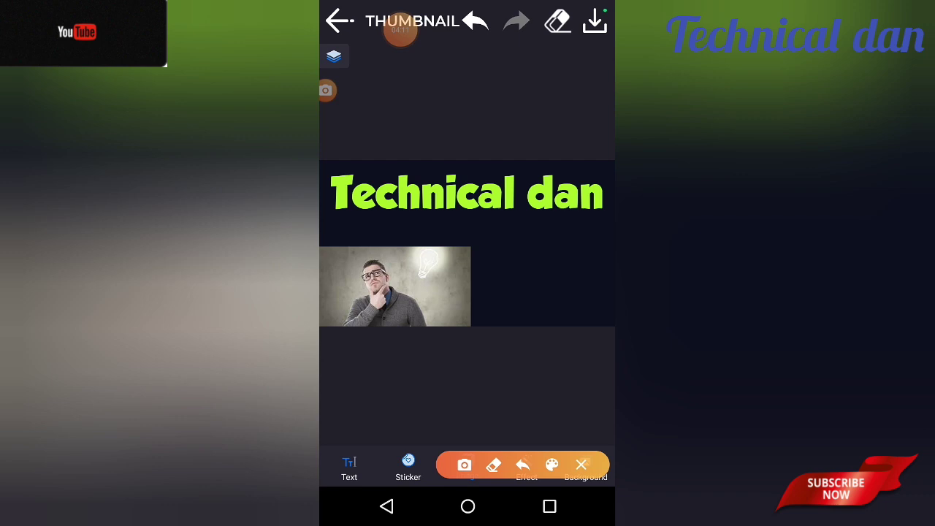
mouse_move(476, 429)
left_mouse_down()
mouse_move(493, 365)
mouse_move(494, 417)
left_mouse_up()
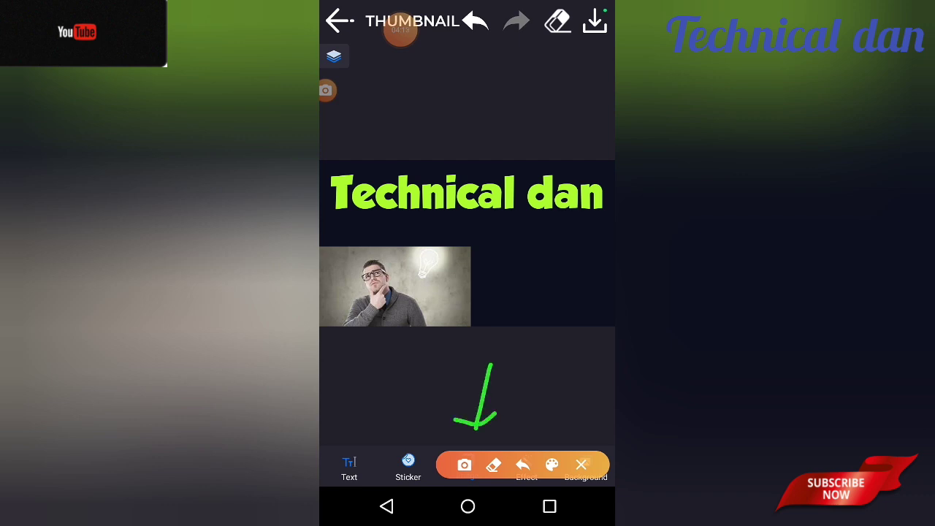
Choose the red SUBSCRIBE NOW ribbon image from a gallery album and confirm it
left_click(582, 465)
left_click(466, 466)
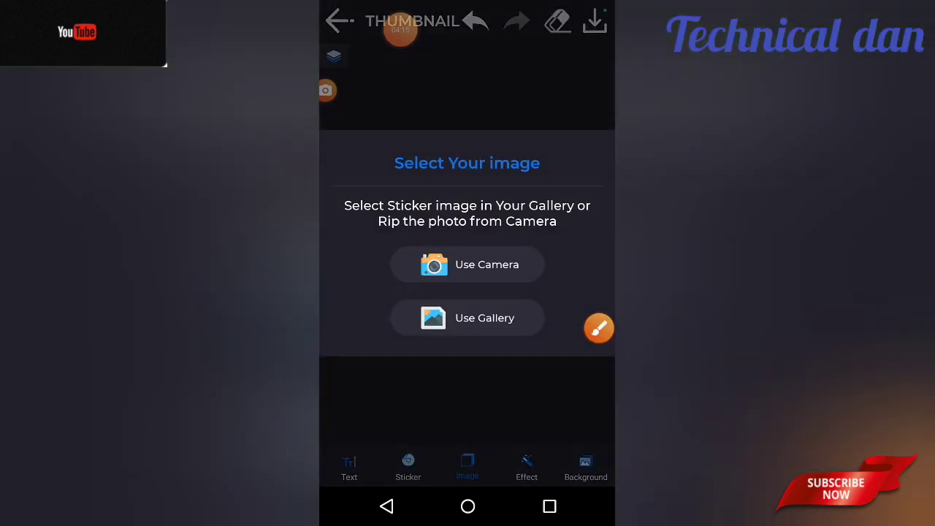
left_click(468, 318)
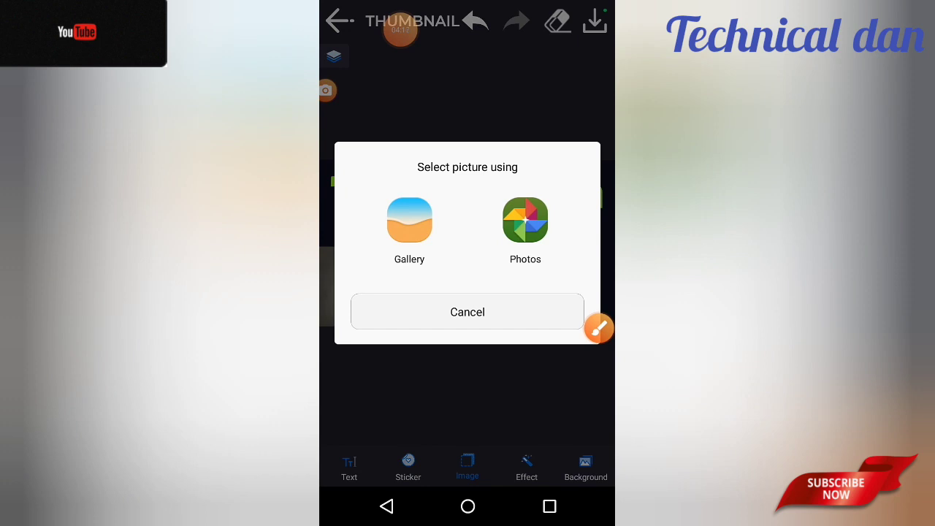
left_click(409, 227)
left_click(468, 232)
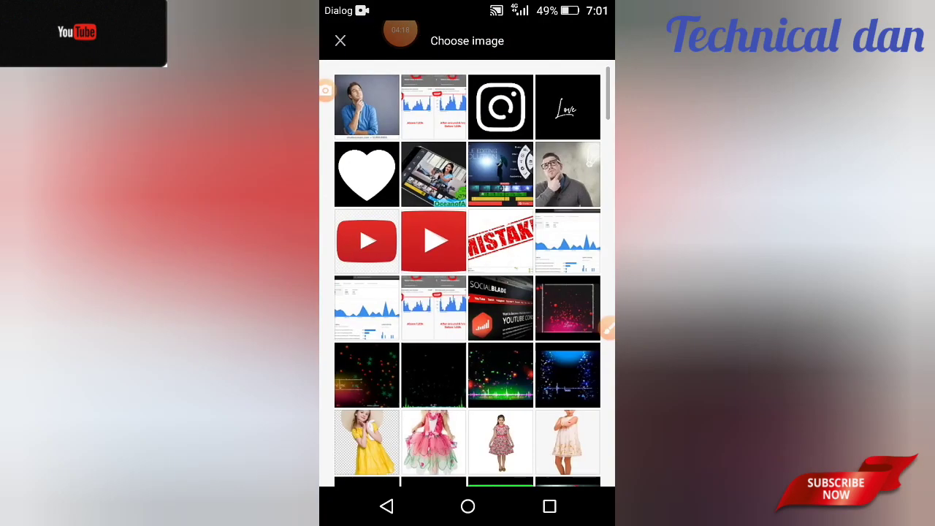
scroll(468, 293, "down", 10)
scroll(467, 293, "down", 10)
scroll(468, 292, "down", 5)
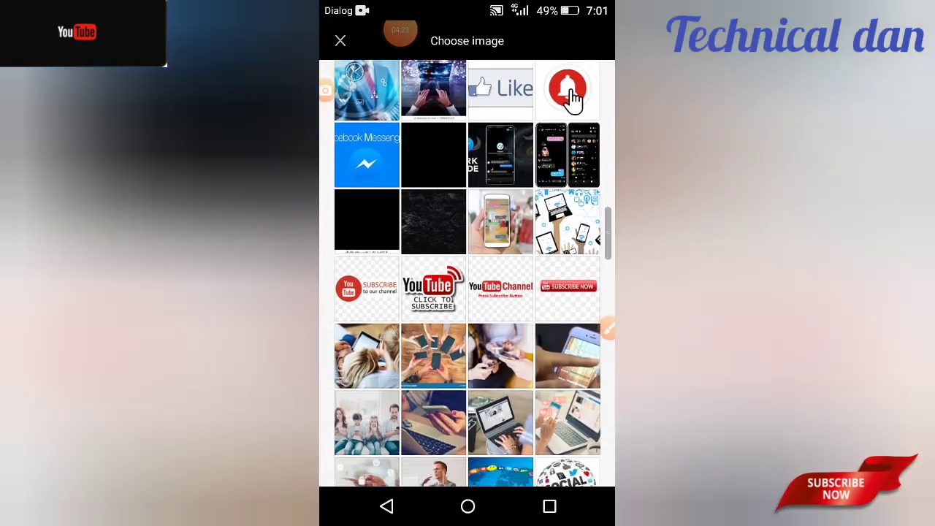
scroll(468, 292, "down", 5)
scroll(467, 293, "down", 5)
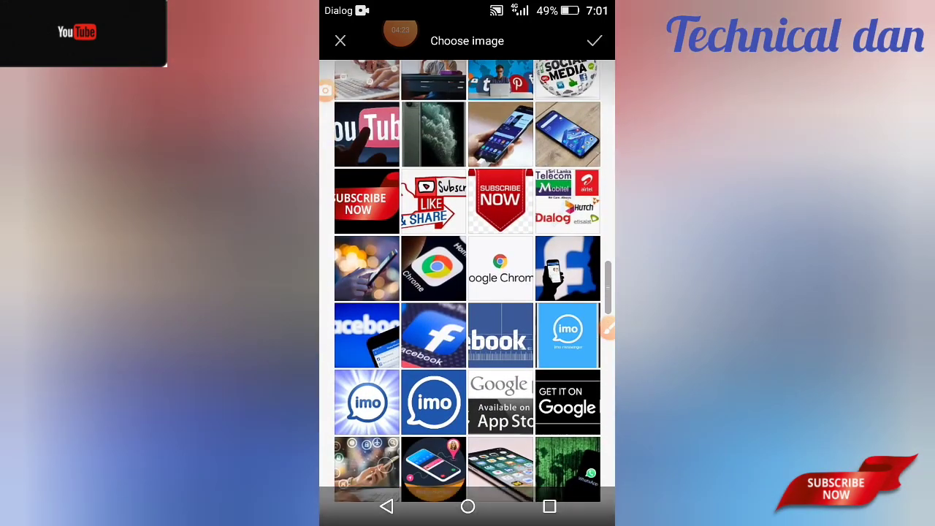
left_click(367, 200)
left_click(595, 41)
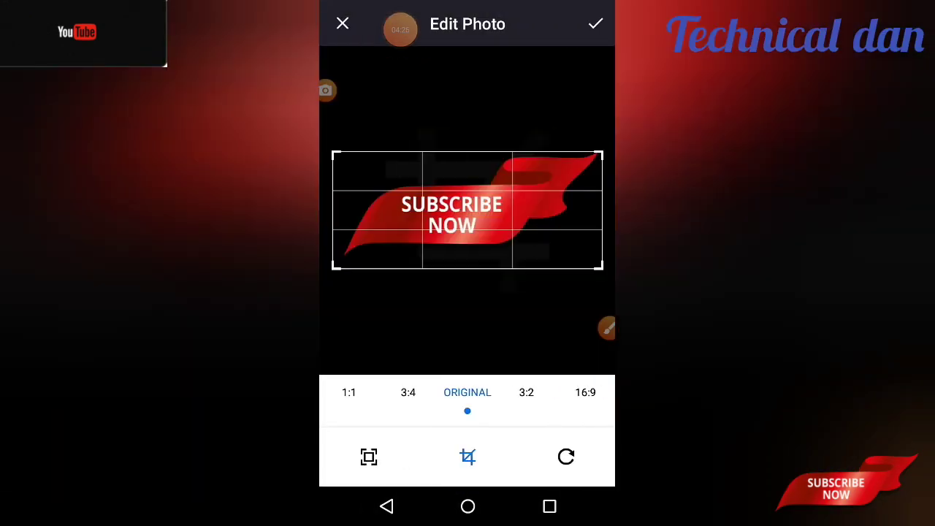
Insert the ribbon, drag it to the lower-right corner, and nudge the title up slightly
left_click(594, 24)
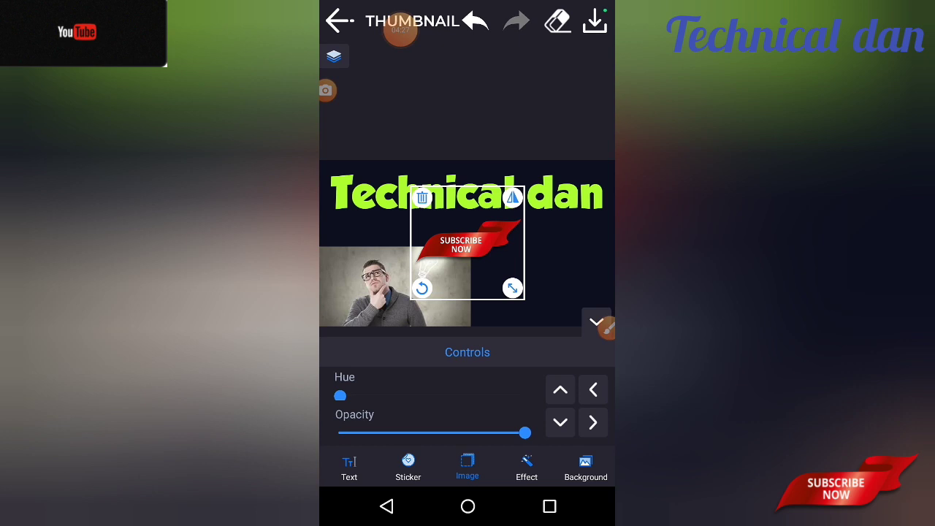
mouse_move(468, 245)
left_mouse_down()
mouse_move(543, 314)
mouse_move(556, 301)
left_mouse_up()
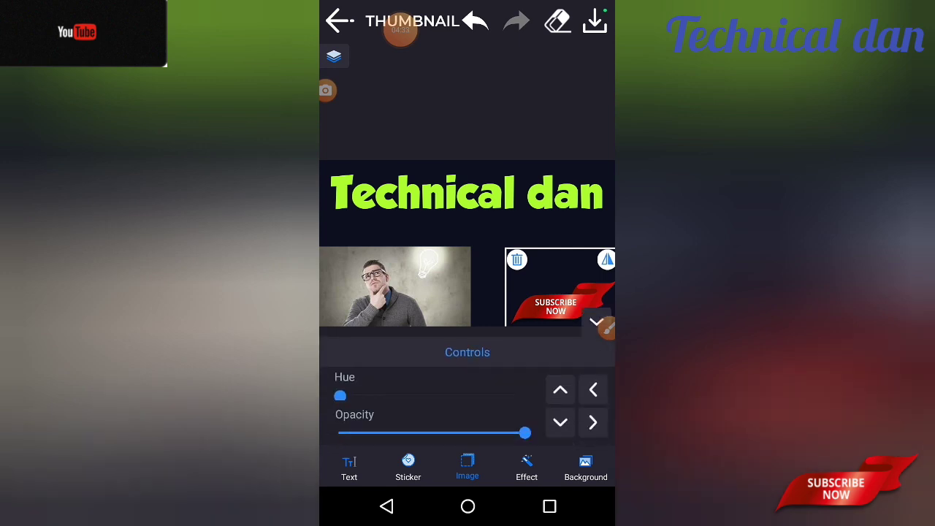
left_click(488, 232)
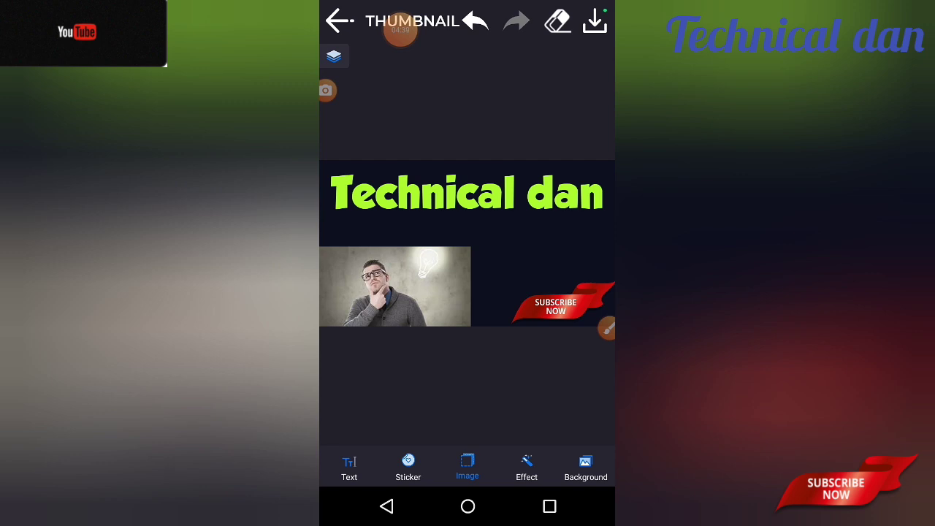
left_click_drag(468, 194, 467, 183)
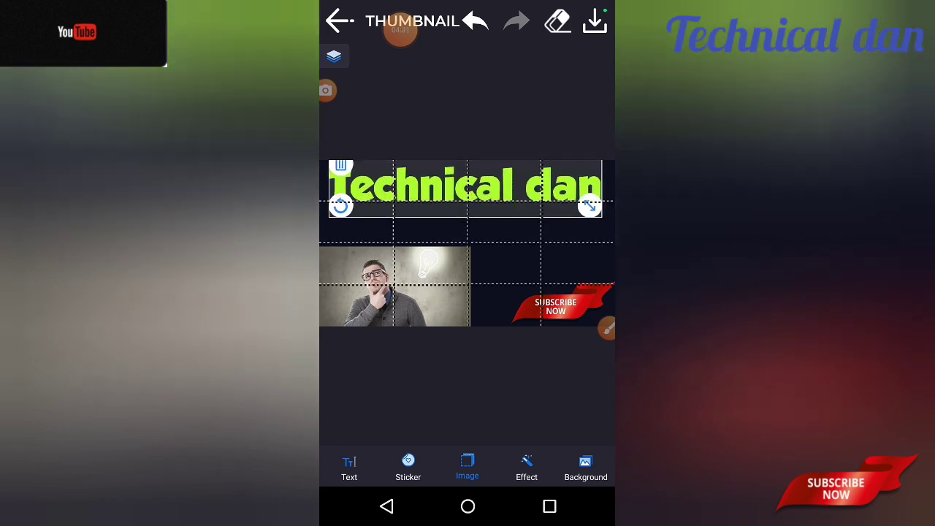
left_click(468, 380)
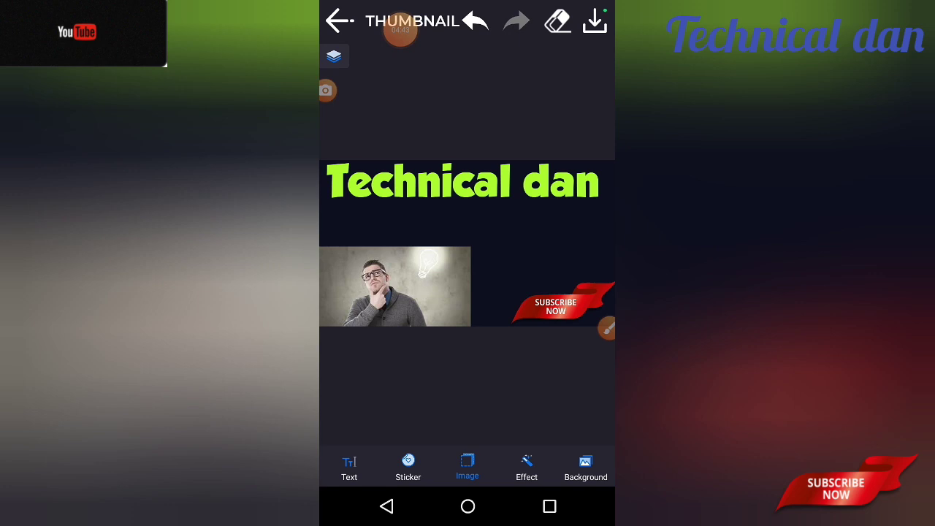
Add a text layer reading 'How to find 1000 subscribers' to the thumbnail
left_click(349, 468)
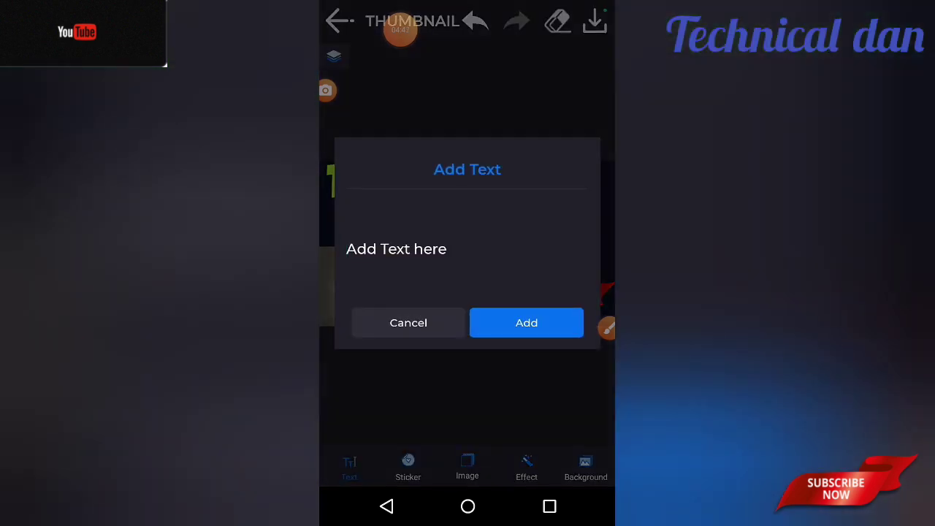
left_click(467, 148)
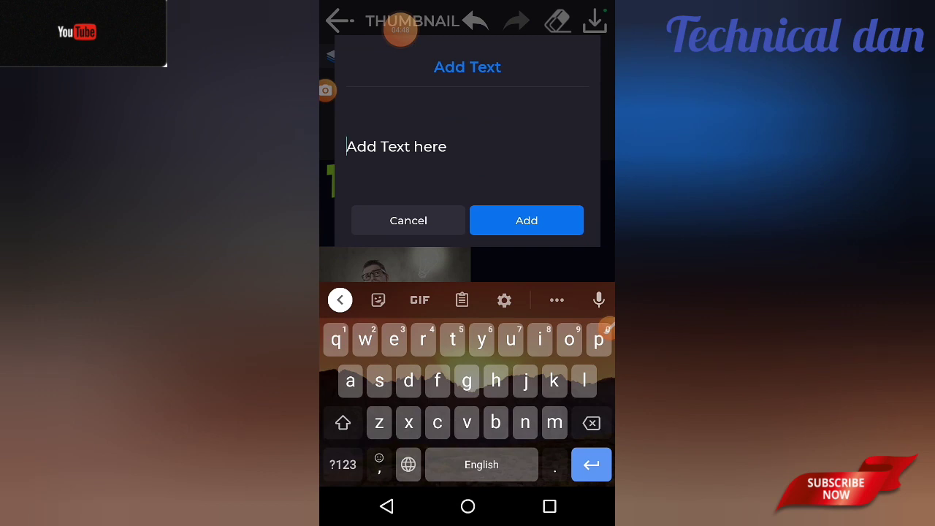
left_click(343, 423)
type("How ")
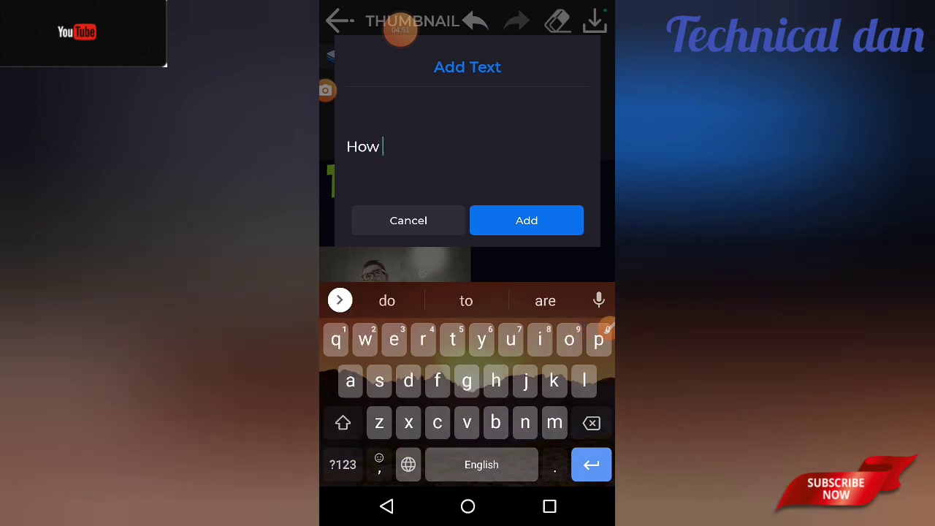
type("to ")
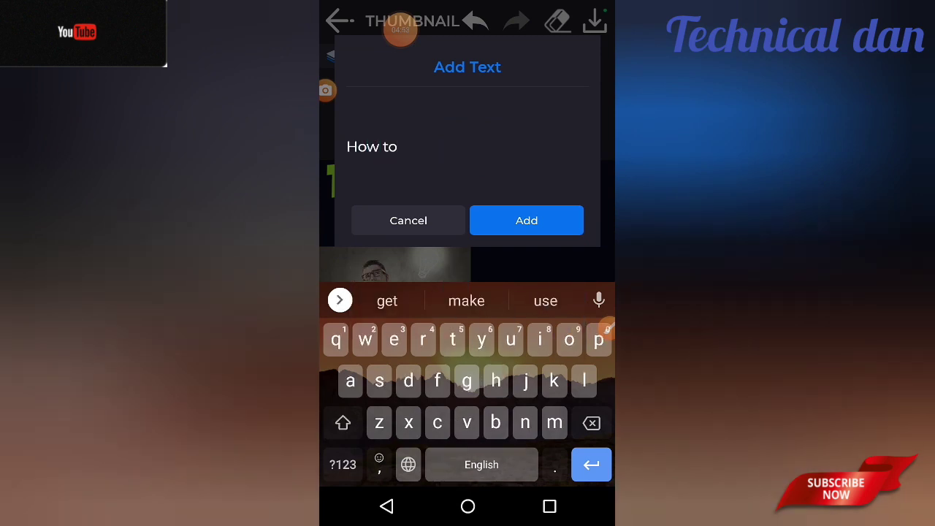
type("find")
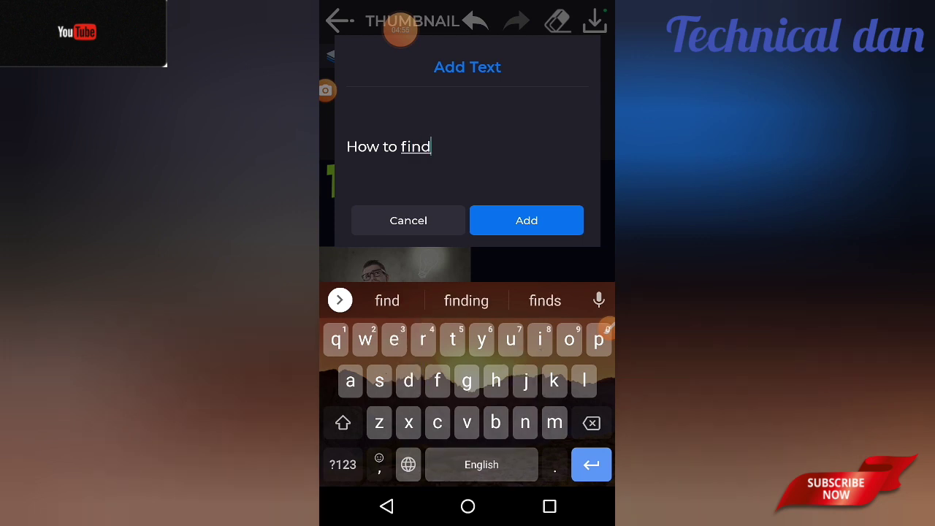
left_click(343, 465)
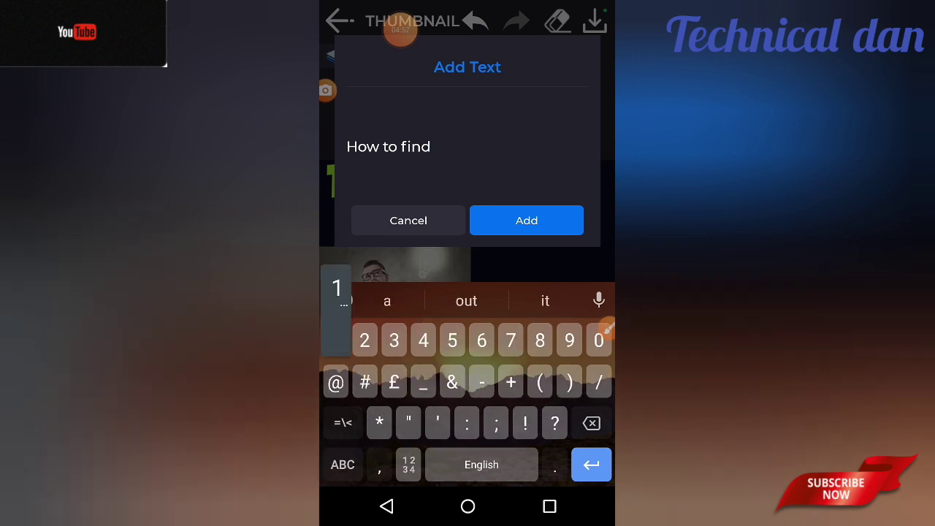
type("1000")
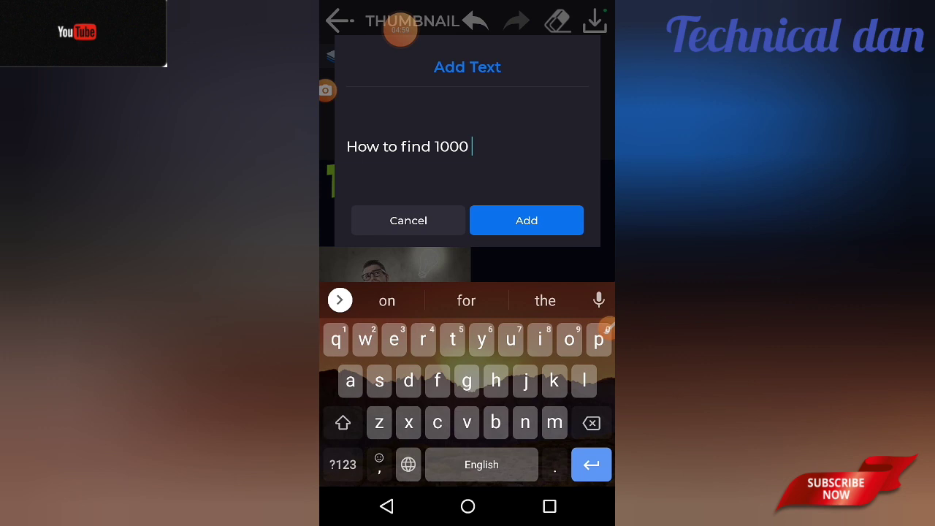
type(" sub")
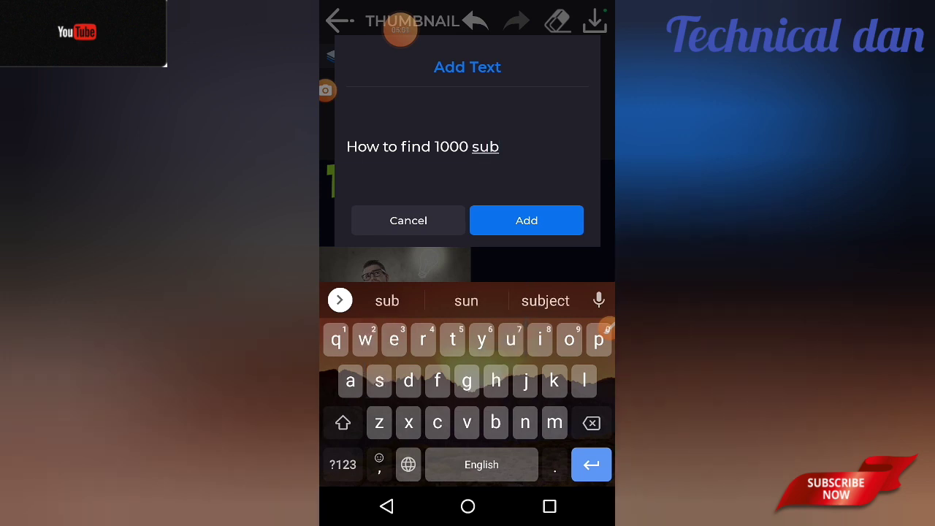
type("s")
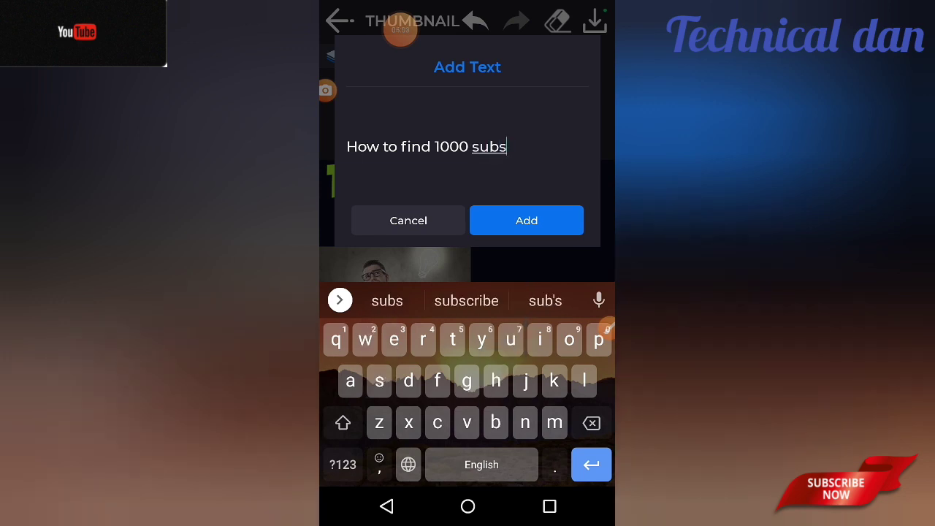
left_click(467, 300)
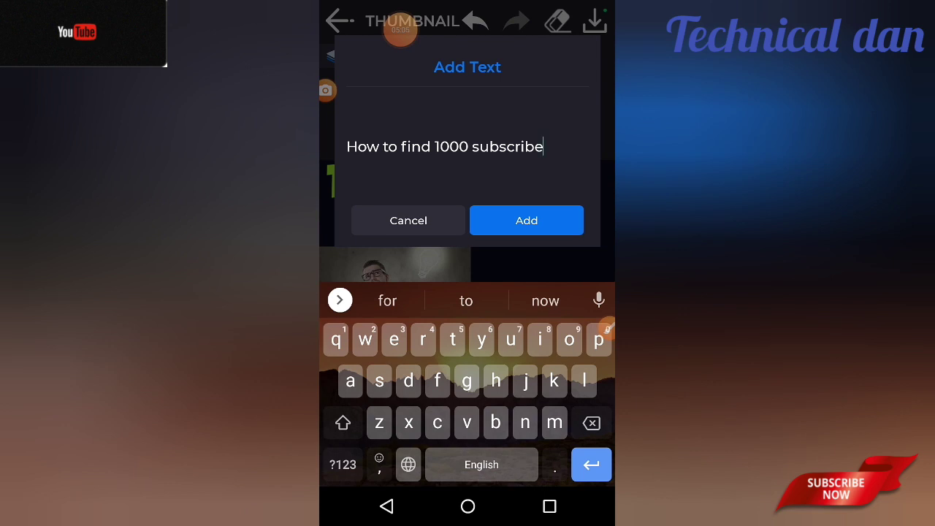
type(" er")
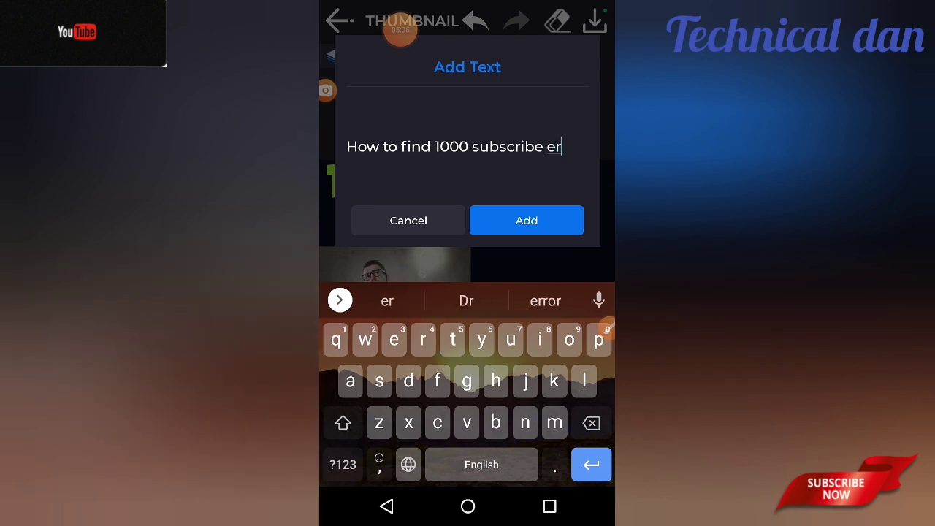
type("s")
key("BackSpace")
key("BackSpace")
key("BackSpace")
key("BackSpace")
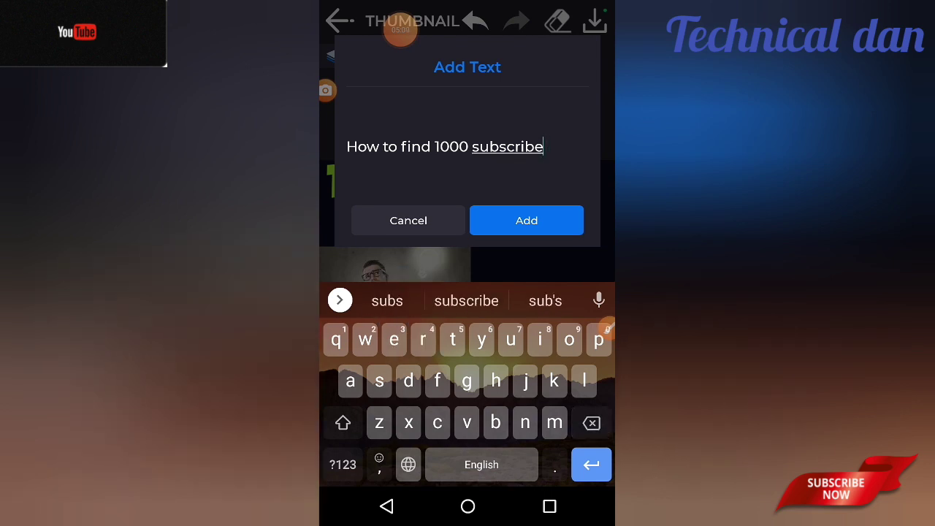
type("eee")
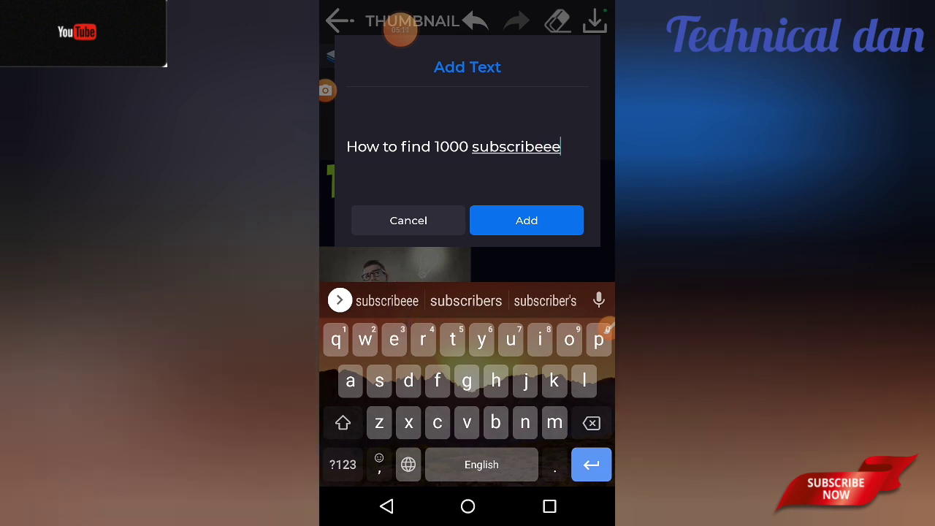
key("BackSpace")
key("BackSpace")
key("BackSpace")
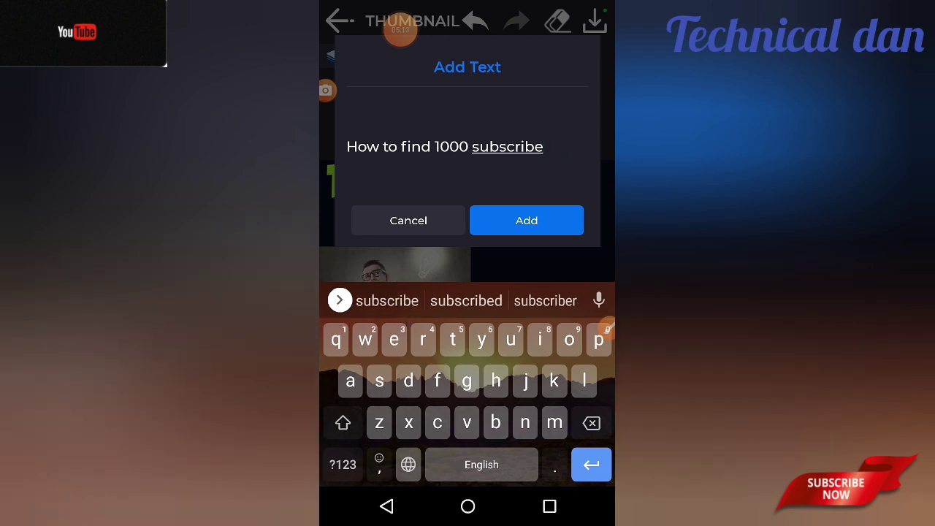
left_click(423, 339)
type("s")
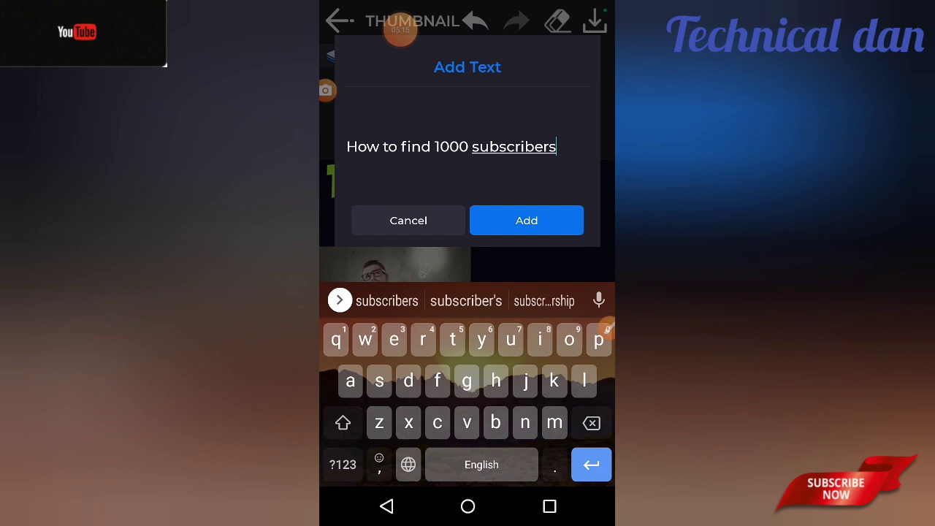
left_click(526, 220)
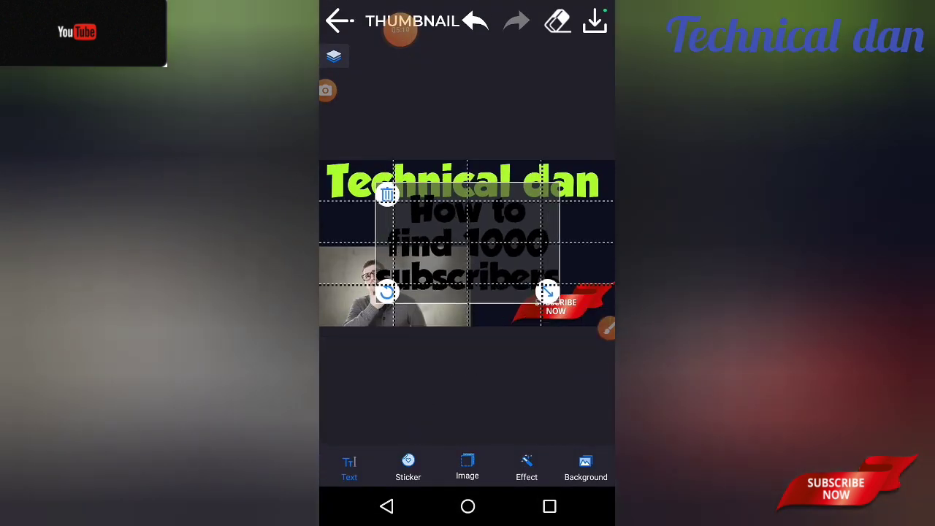
Resize the 'How to find 1000 subscribers' text box and position it below the 'Technical dan' title
left_click_drag(537, 313, 594, 262)
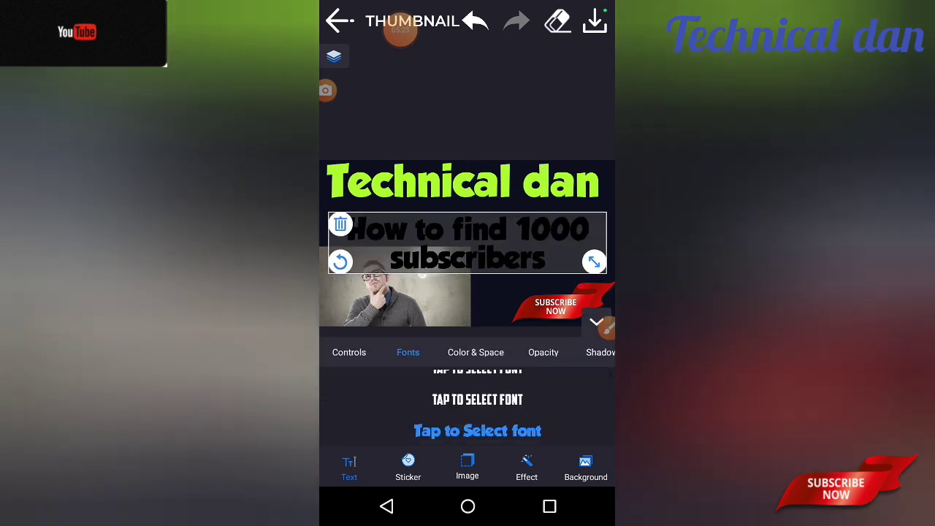
left_click_drag(467, 245, 468, 227)
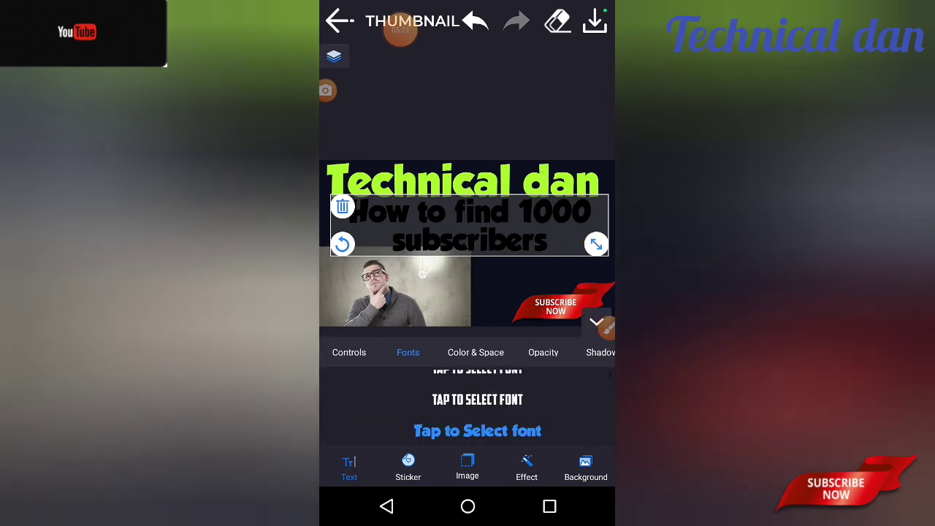
left_click_drag(596, 243, 596, 235)
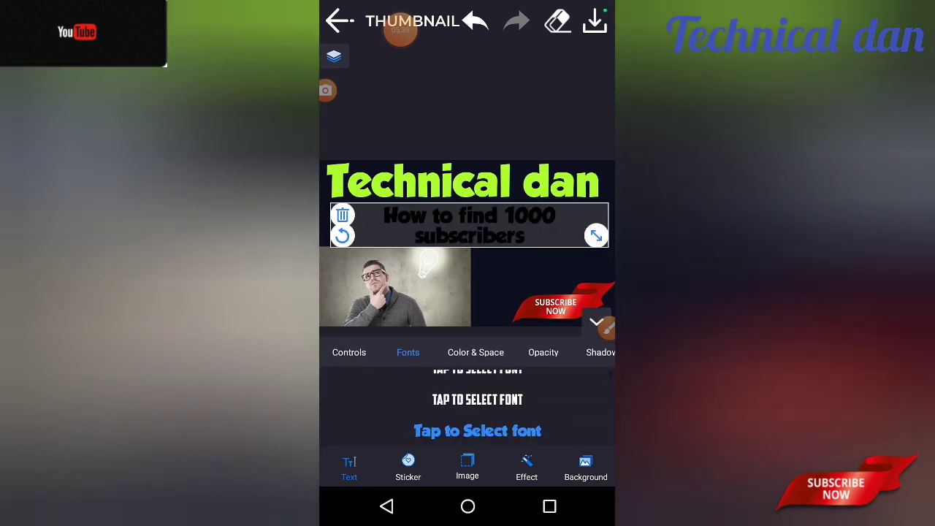
left_click(605, 327)
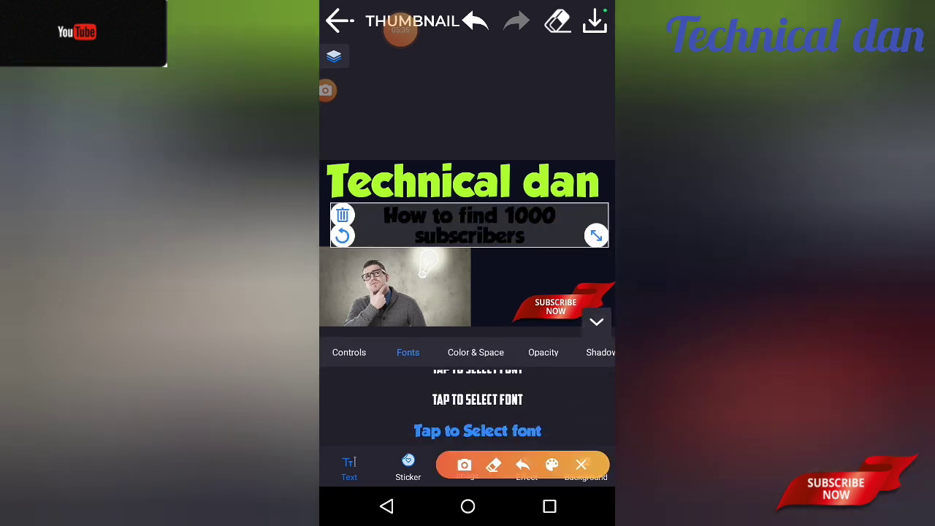
left_click_drag(515, 277, 510, 333)
left_click(581, 465)
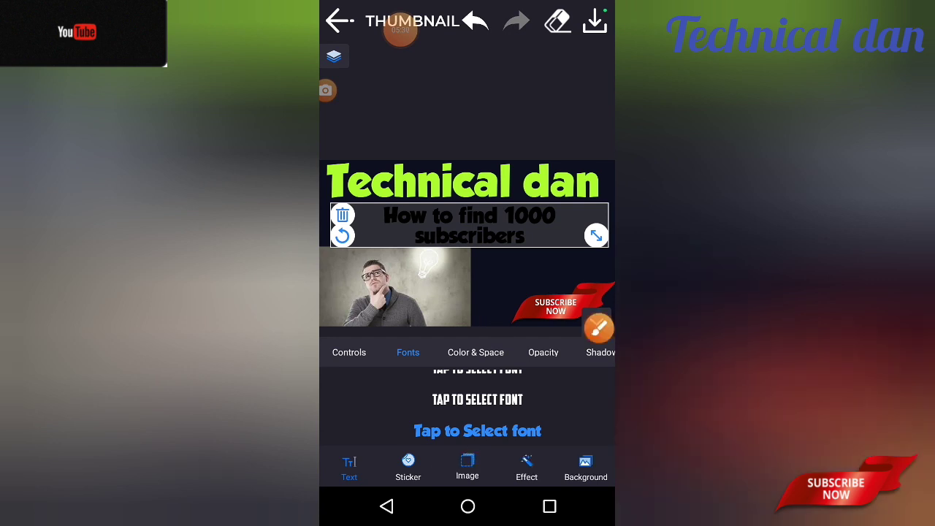
Color the subtitle green from the Color & Space palette, then deselect it
left_click(476, 352)
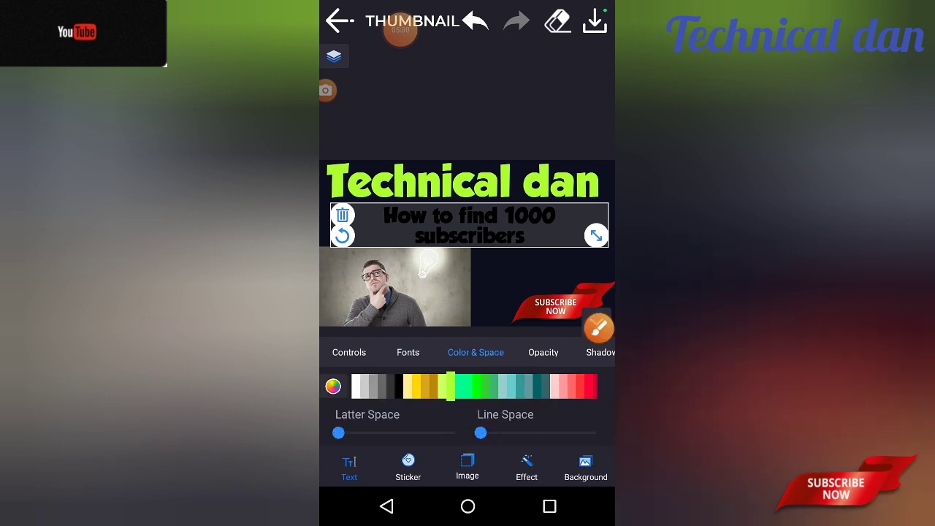
left_click(512, 386)
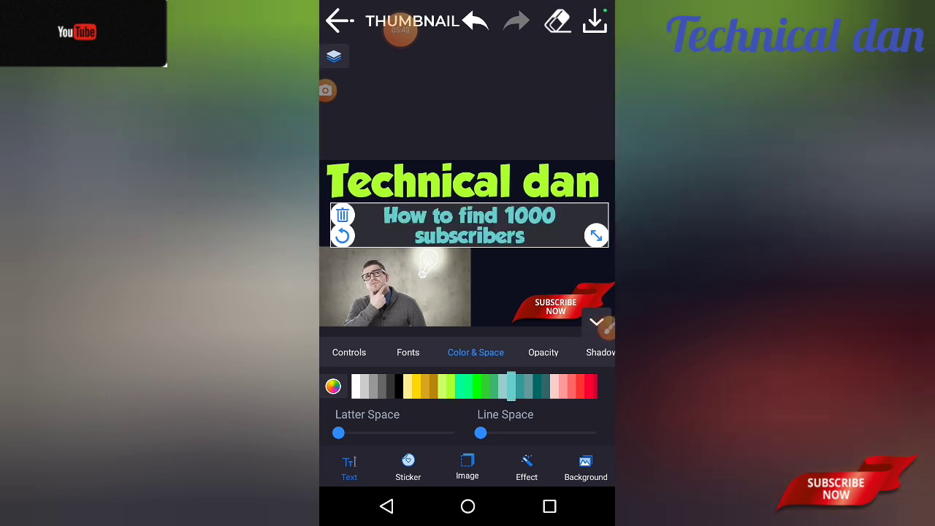
left_click(451, 386)
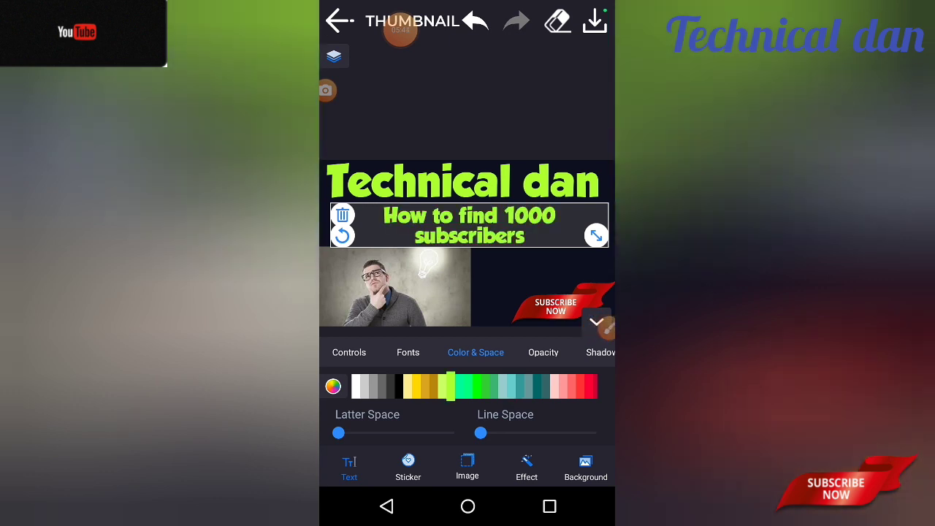
left_click(596, 322)
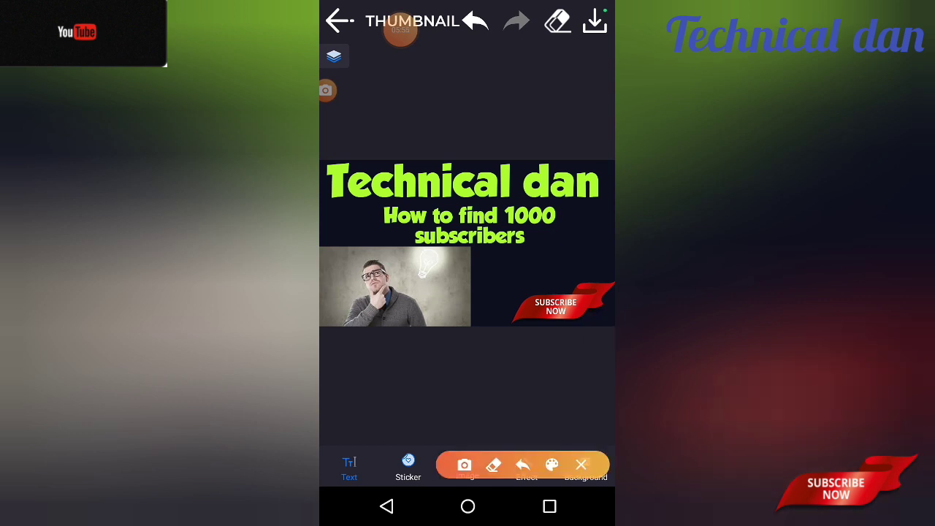
mouse_move(434, 395)
left_mouse_down()
mouse_move(424, 442)
mouse_move(437, 428)
left_mouse_up()
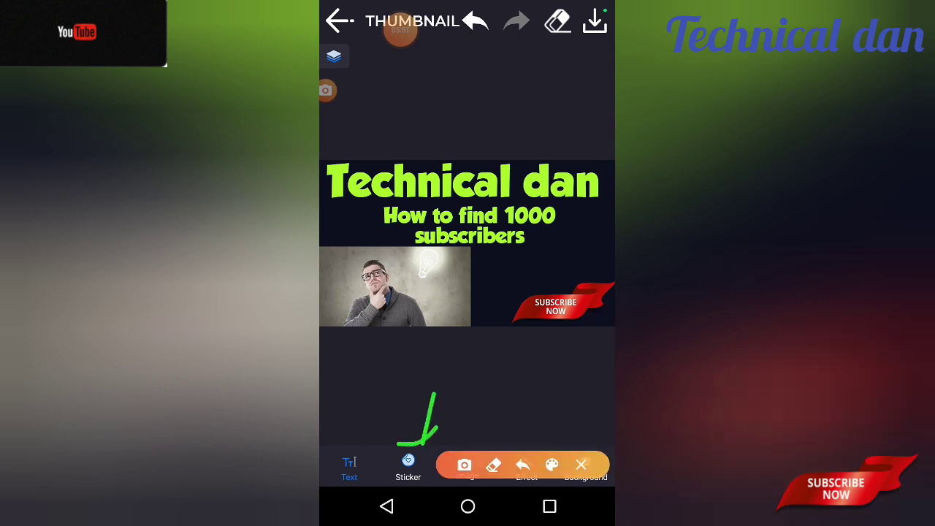